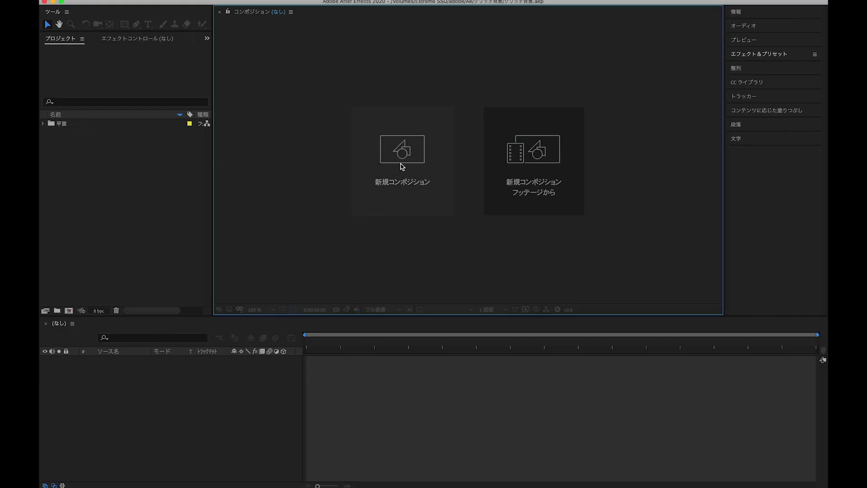
Step: Start a new composition from the 新規コンポジション tile to reach Composition Settings
{"action": "left_click", "coordinate": [401, 167]}
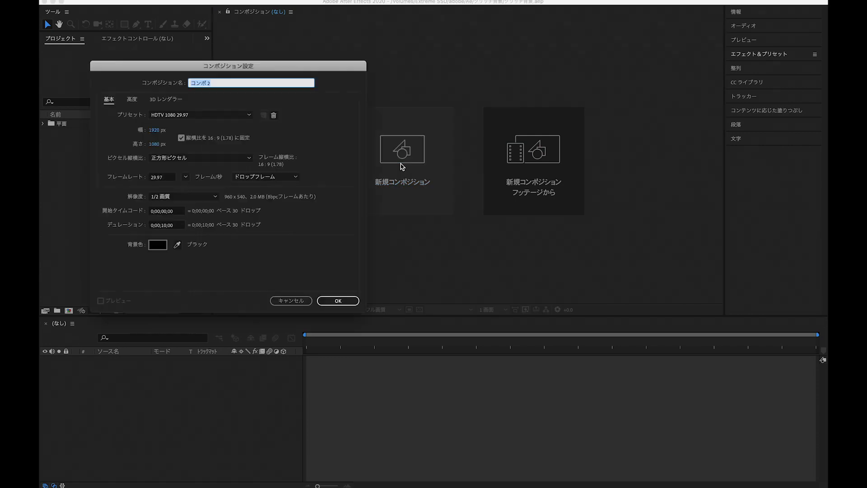
Step: Create comp コンポ 2 at 1920×1080 with a full-frame black solid ブラック 平面 4
{"action": "left_click", "coordinate": [339, 300]}
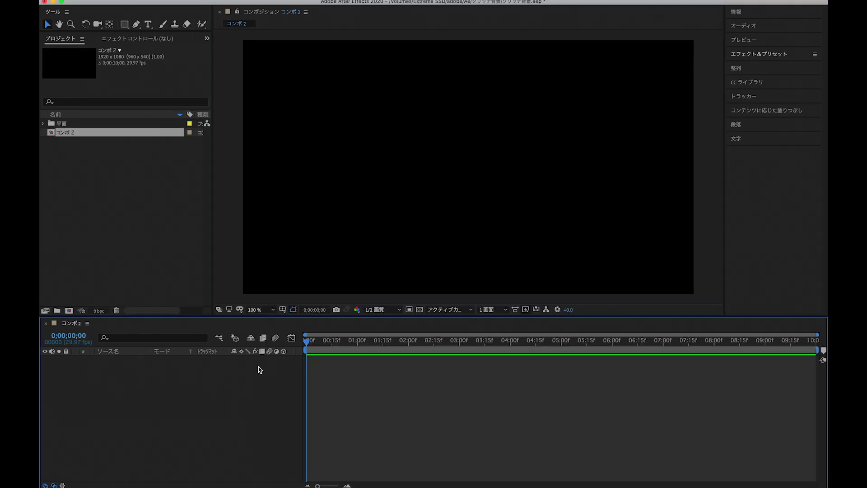
{"action": "right_click", "coordinate": [257, 368]}
{"action": "mouse_move", "coordinate": [266, 377]}
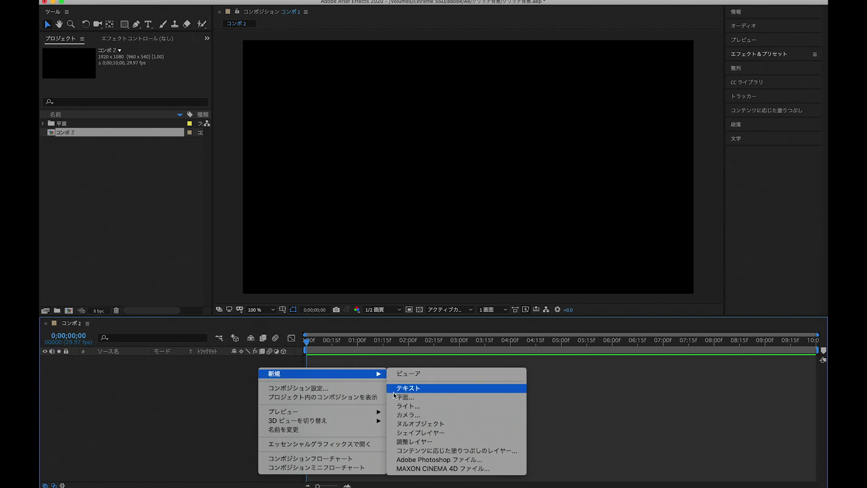
{"action": "left_click", "coordinate": [396, 398]}
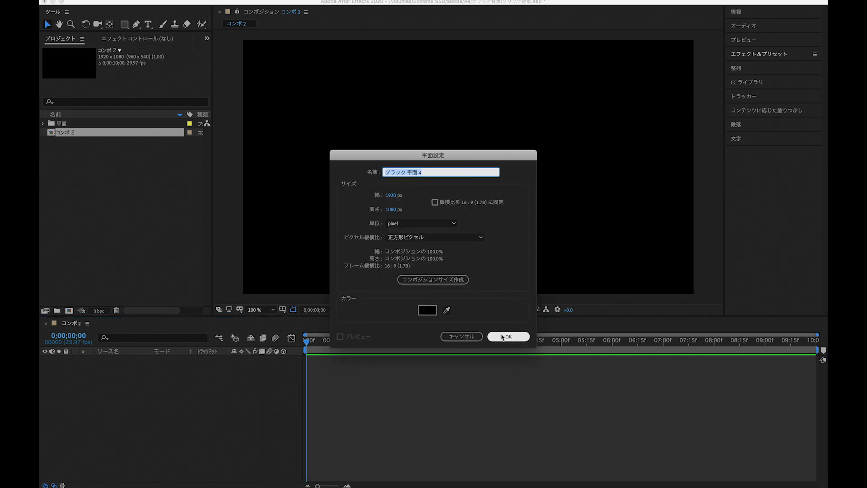
{"action": "left_click", "coordinate": [507, 336]}
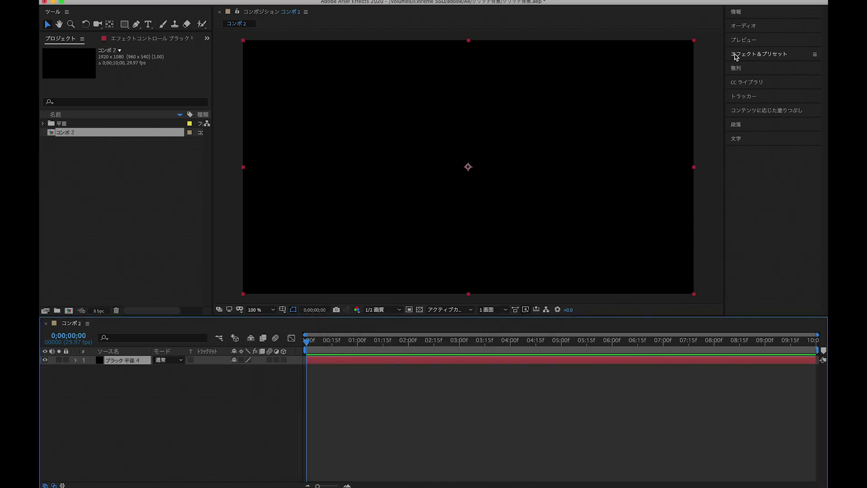
{"action": "left_click", "coordinate": [736, 55]}
{"action": "left_click", "coordinate": [755, 68]}
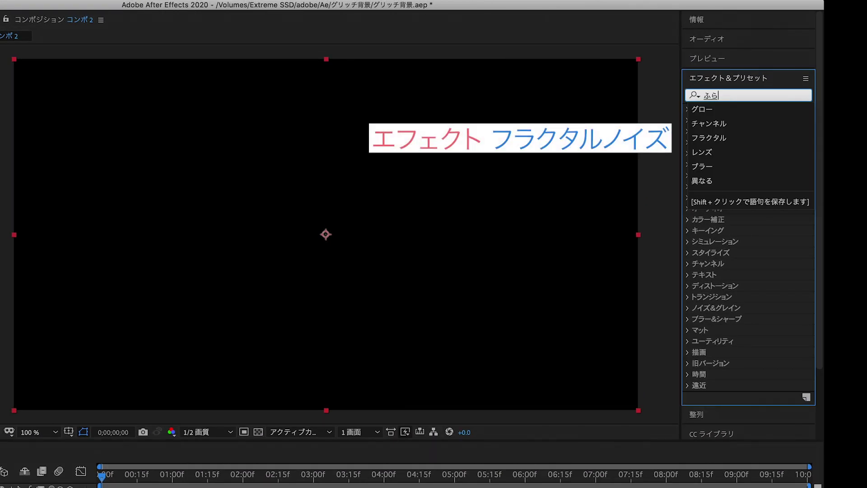
Step: Search for フラクタル and apply フラクタルノイズ to the black solid
{"action": "key", "text": "space"}
{"action": "key", "text": "Return"}
{"action": "left_click_drag", "start_coordinate": [722, 141], "coordinate": [490, 224]}
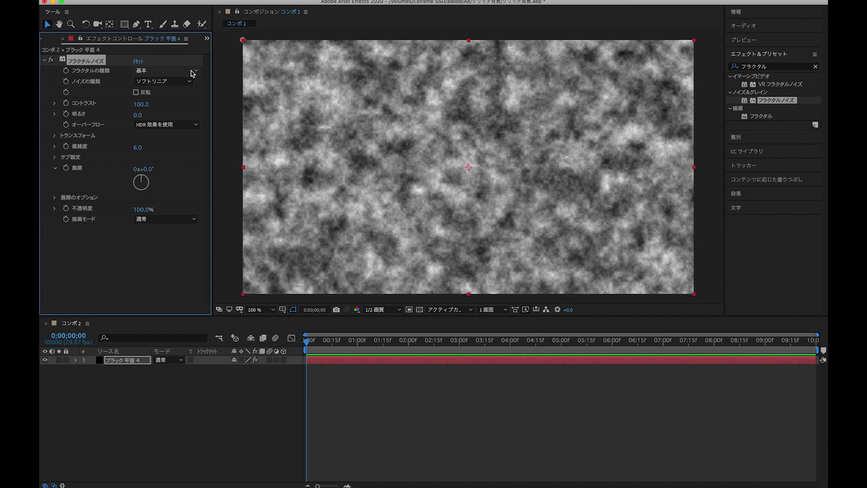
Step: Set fractal type to ダイナミック(プログレッシブ) and noise type to ブロック
{"action": "left_click", "coordinate": [192, 72]}
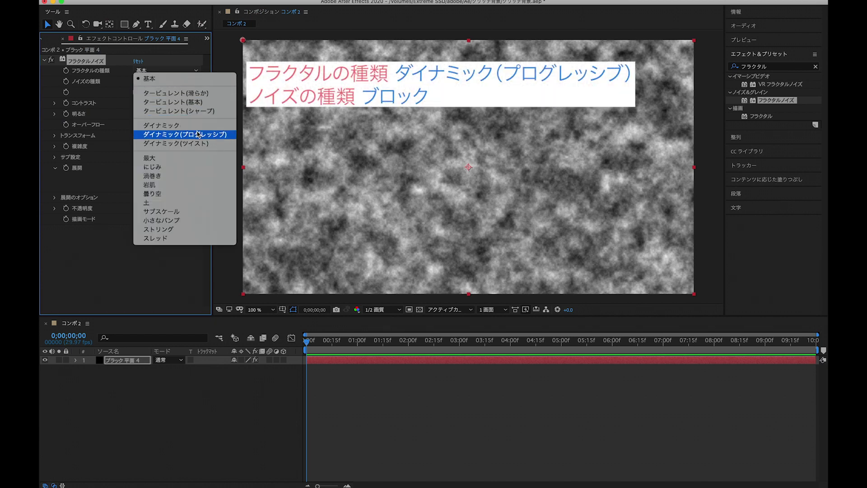
{"action": "left_click", "coordinate": [197, 134]}
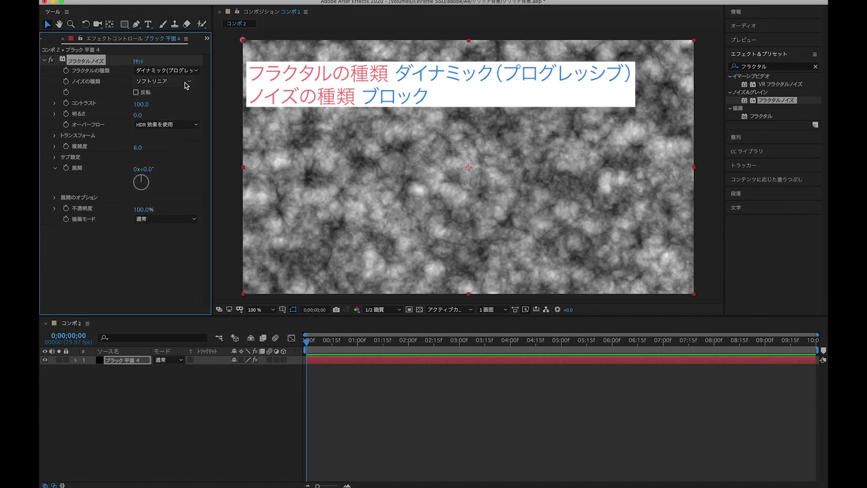
{"action": "left_click", "coordinate": [185, 83]}
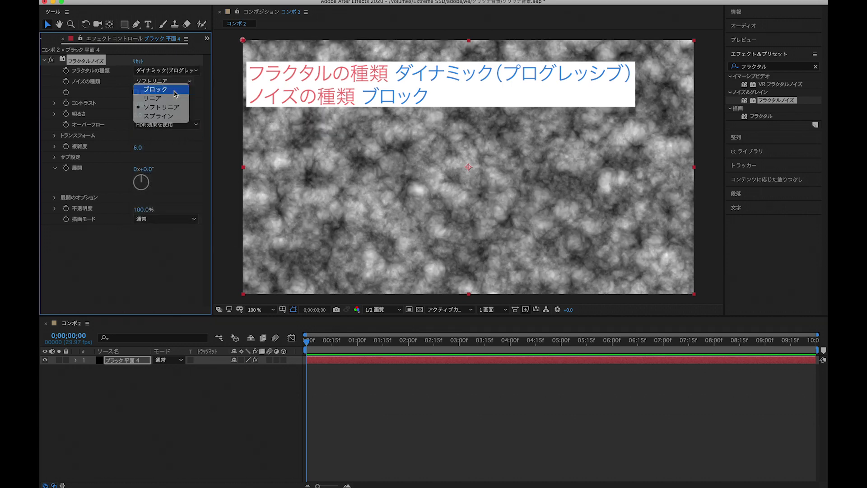
{"action": "left_click", "coordinate": [175, 94]}
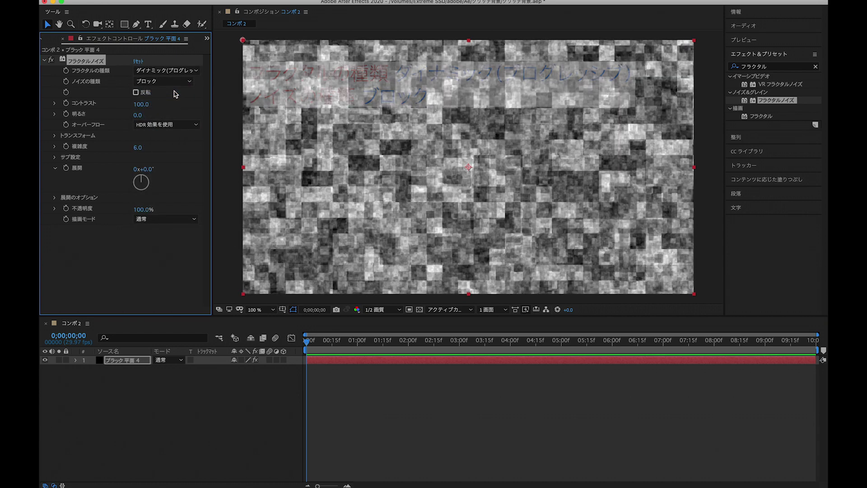
{"action": "left_click", "coordinate": [55, 136]}
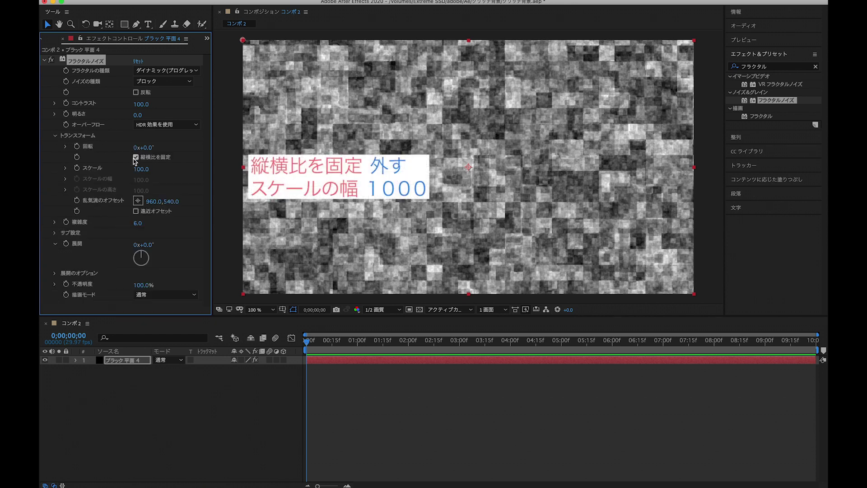
Step: Uncheck 縦横比を固定 and set the noise's Scale Width to 1000 for horizontal streaks
{"action": "left_click", "coordinate": [135, 157]}
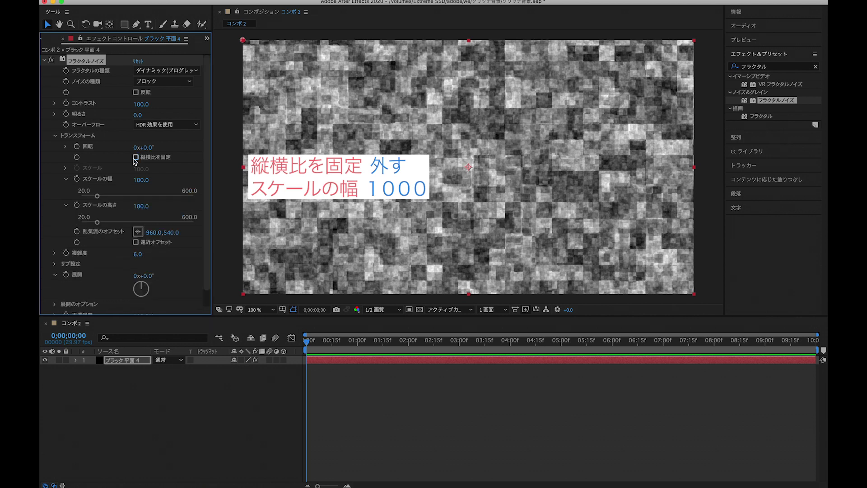
{"action": "left_click", "coordinate": [140, 180]}
{"action": "type", "text": "1"}
{"action": "key", "text": "Return"}
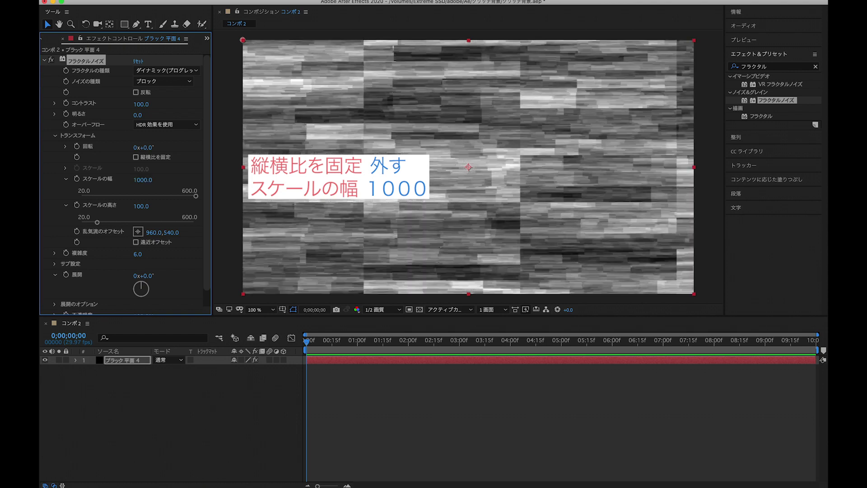
{"action": "left_click", "coordinate": [55, 135]}
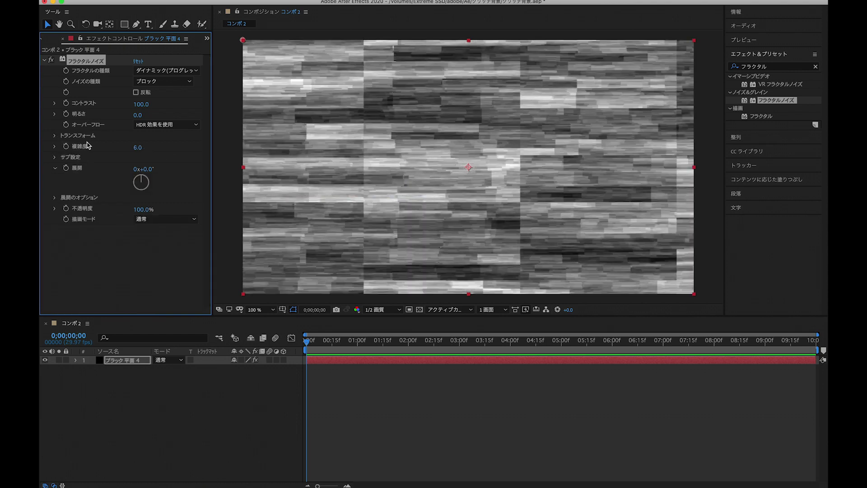
Step: Set the Fractal Noise contrast to 300
{"action": "left_click", "coordinate": [141, 105]}
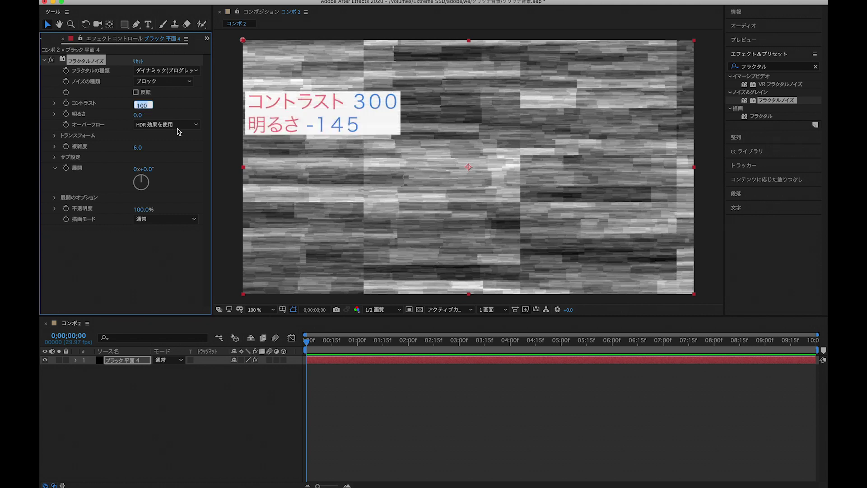
{"action": "type", "text": "300"}
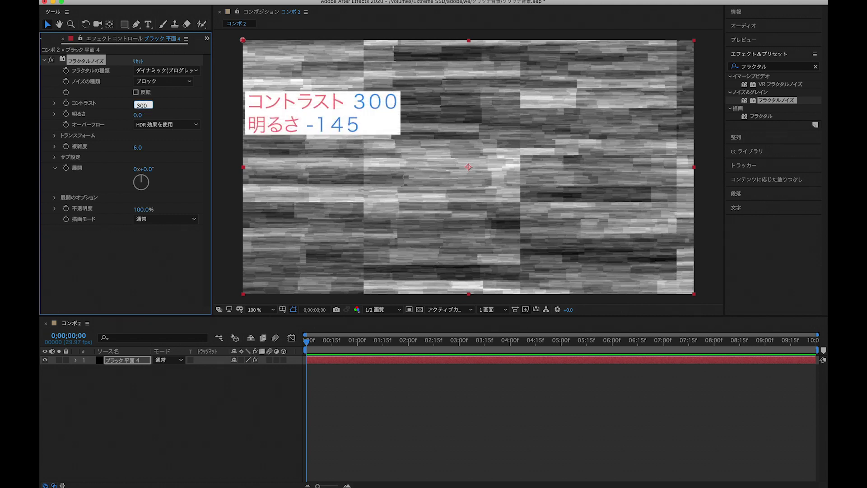
{"action": "key", "text": "Return"}
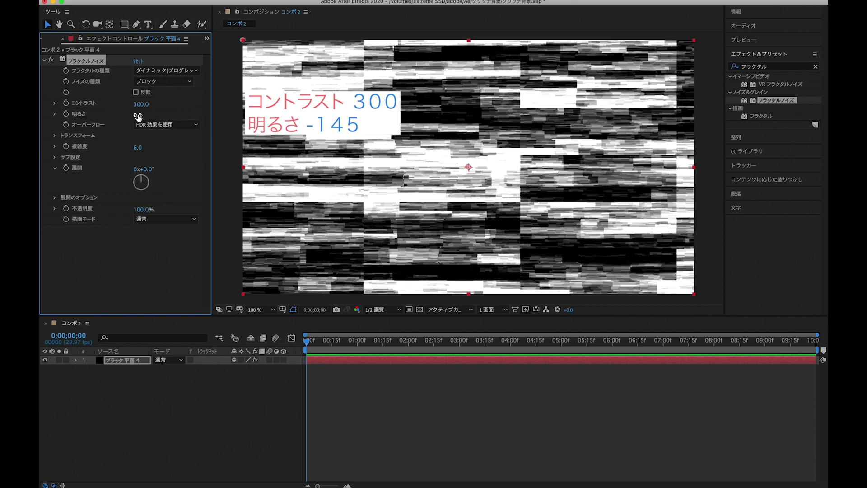
Step: Lower the Fractal Noise brightness to -146
{"action": "left_click_drag", "start_coordinate": [137, 117], "coordinate": [76, 121]}
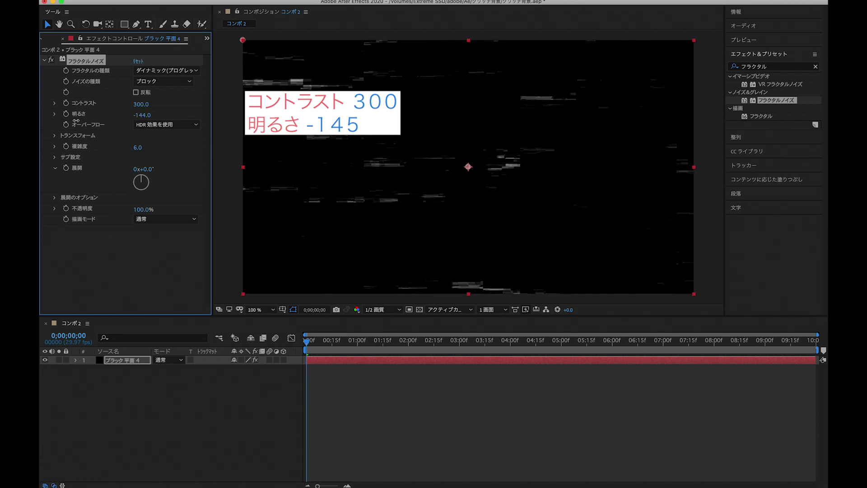
{"action": "left_click_drag", "start_coordinate": [76, 120], "coordinate": [74, 121]}
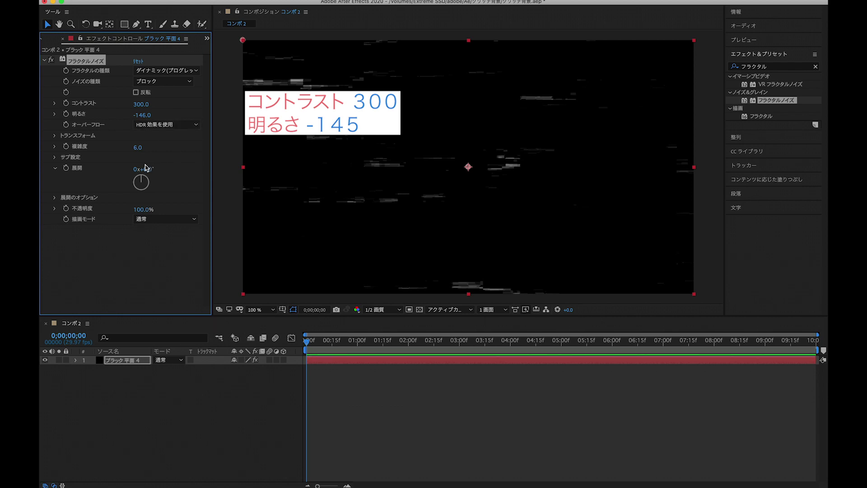
{"action": "left_click", "coordinate": [66, 168], "text": "alt"}
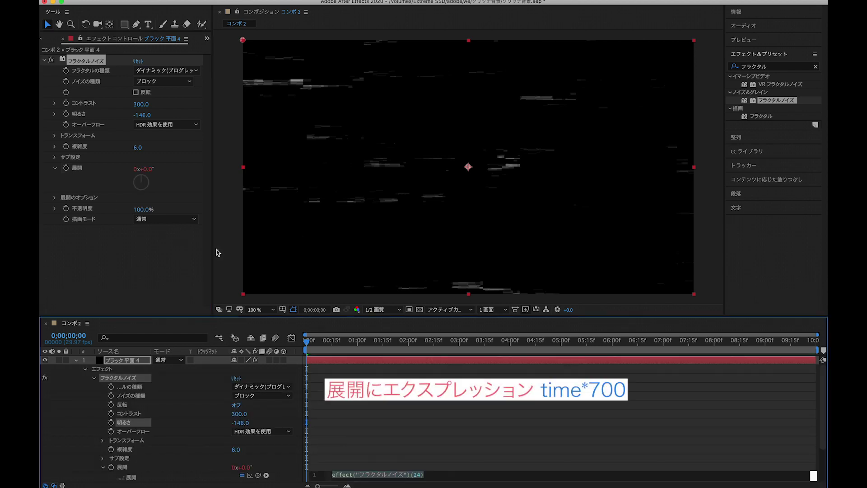
Step: Drive the noise's Evolution with the expression time*700 and preview the animation
{"action": "type", "text": "ti"}
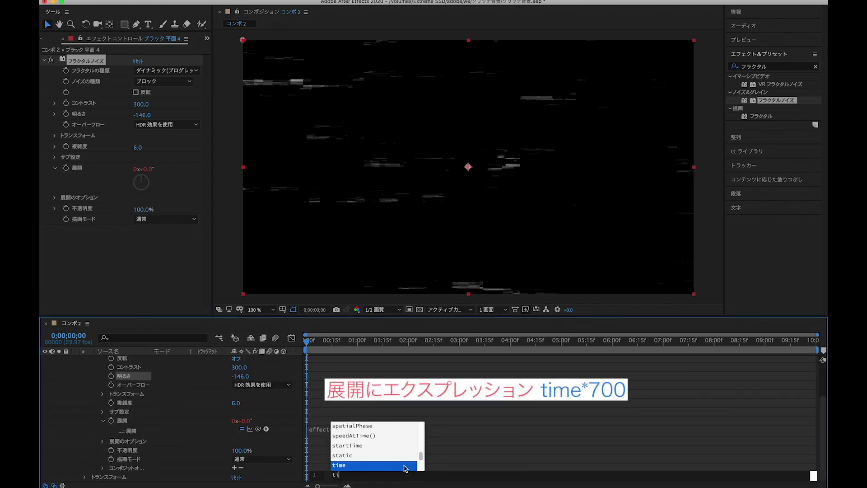
{"action": "type", "text": "me"}
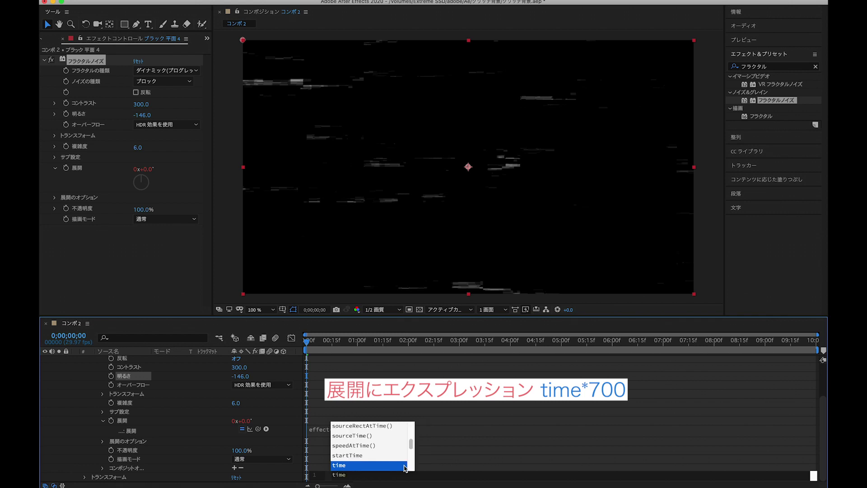
{"action": "type", "text": "*"}
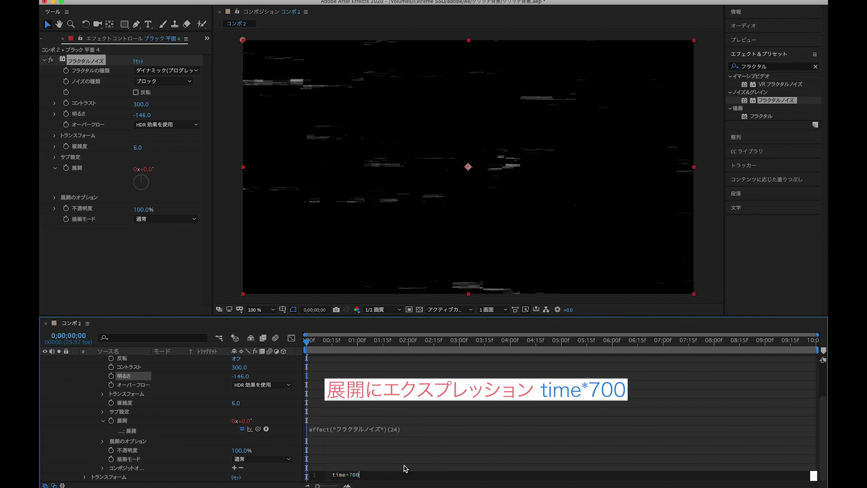
{"action": "left_click", "coordinate": [405, 468]}
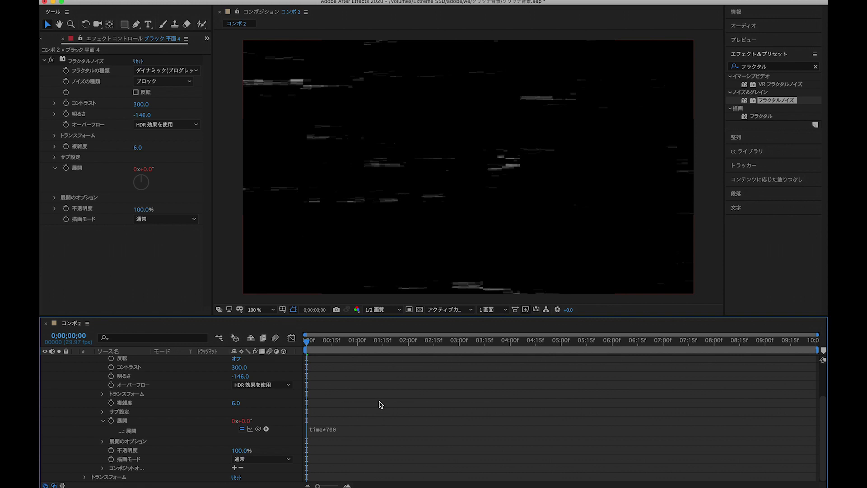
{"action": "key", "text": "space"}
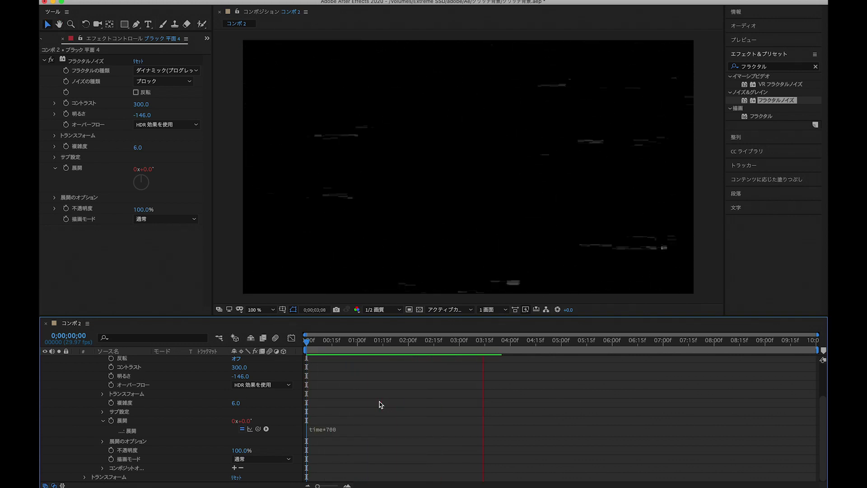
{"action": "key", "text": "space"}
Step: Select the black solid layer ブラック 平面 4 and bring up its layer menu
{"action": "scroll", "coordinate": [78, 361], "scroll_direction": "up", "scroll_amount": 5}
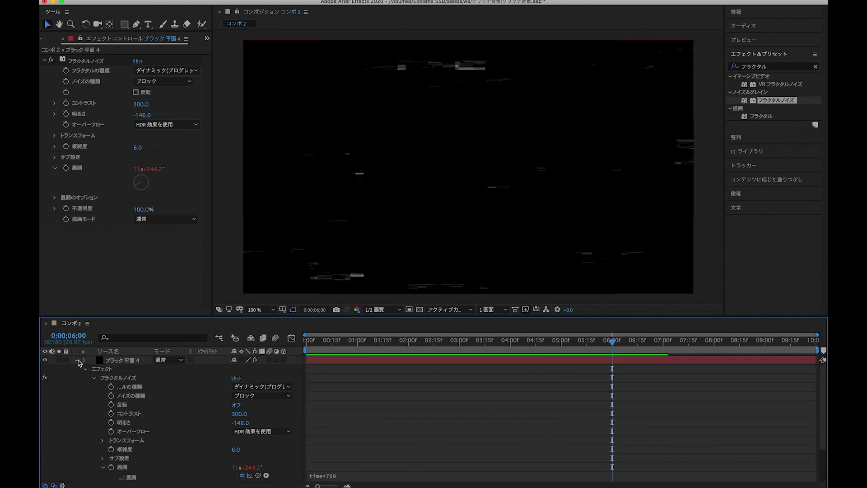
{"action": "left_click", "coordinate": [76, 360]}
{"action": "right_click", "coordinate": [116, 360]}
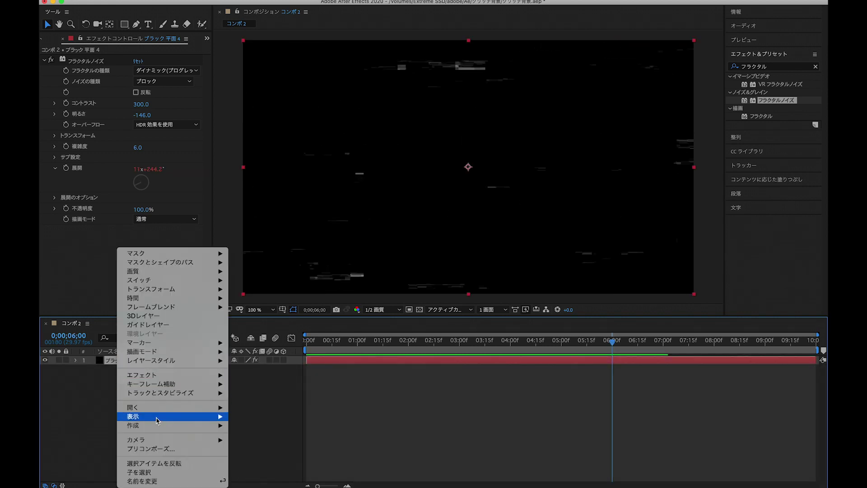
Step: Precompose the black solid into ブラック 平面 4 コンポジション 1 inside コンポ 2
{"action": "left_click", "coordinate": [162, 452]}
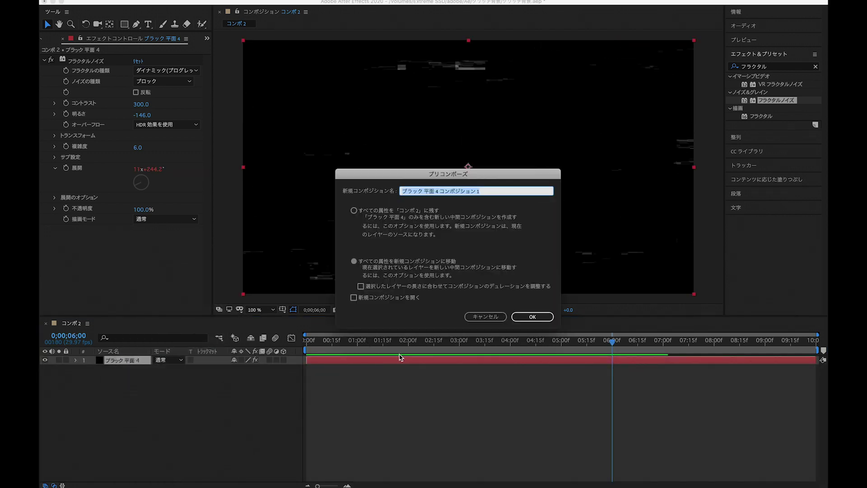
{"action": "left_click", "coordinate": [526, 317]}
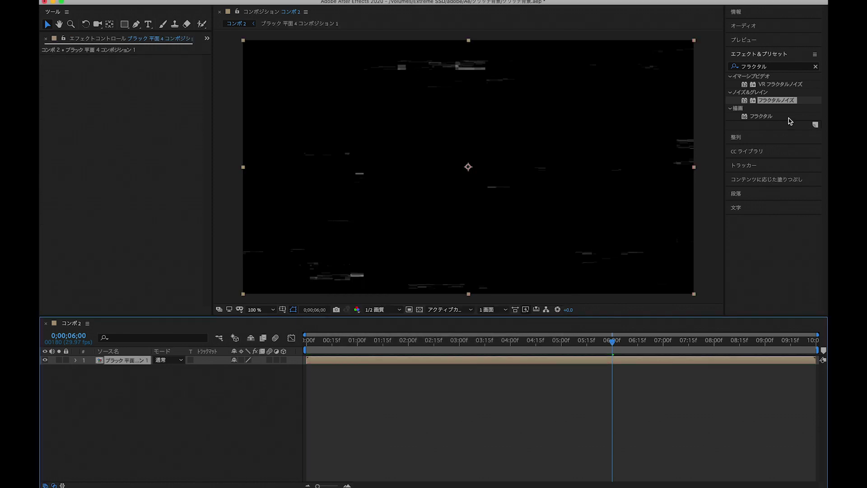
{"action": "left_click", "coordinate": [772, 67]}
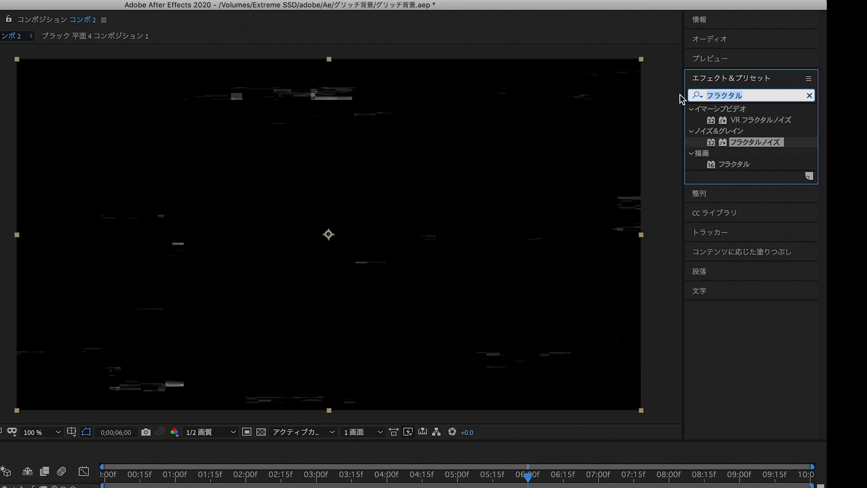
Step: Apply チャンネルシフト to the glitch precomp layer and duplicate it into three copies
{"action": "type", "text": "ちゃn"}
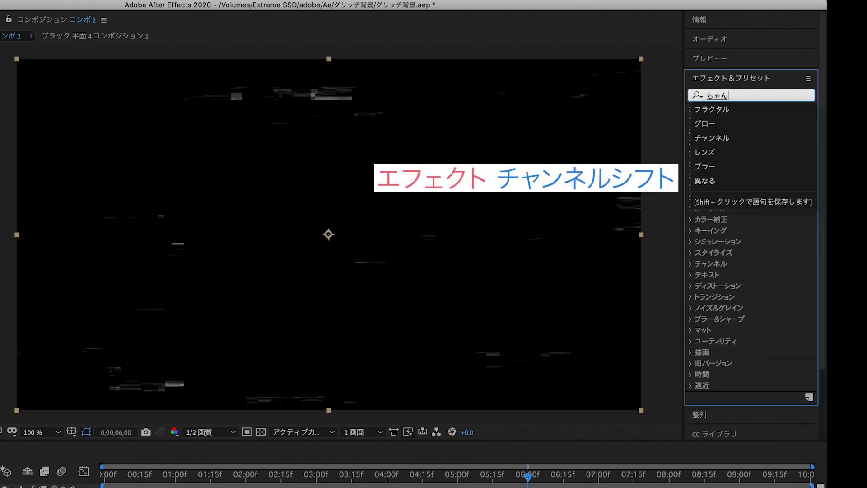
{"action": "key", "text": "space"}
{"action": "key", "text": "Return"}
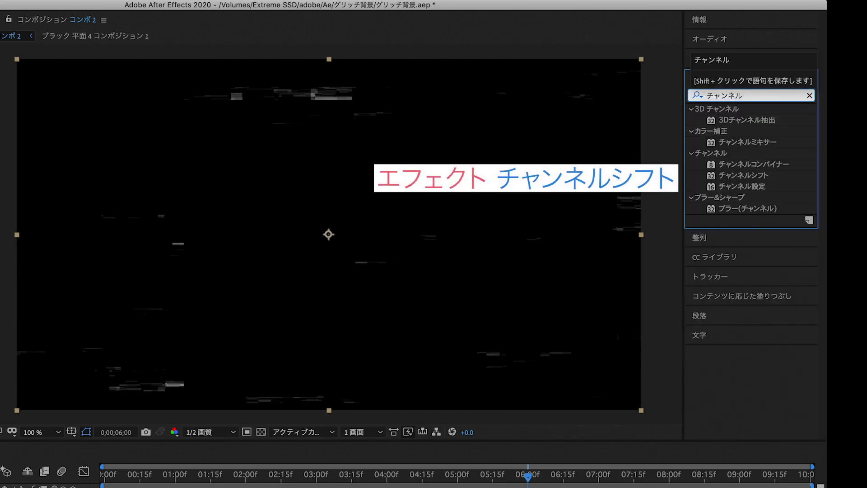
{"action": "mouse_move", "coordinate": [743, 175]}
{"action": "left_mouse_down"}
{"action": "mouse_move", "coordinate": [604, 278]}
{"action": "mouse_move", "coordinate": [501, 253]}
{"action": "left_mouse_up"}
{"action": "left_click", "coordinate": [137, 361]}
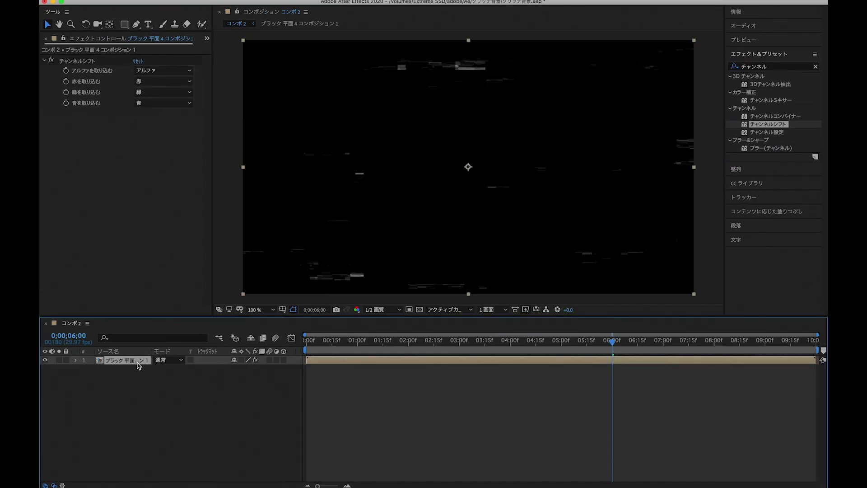
{"action": "key", "text": "super+d"}
{"action": "key", "text": "super+d"}
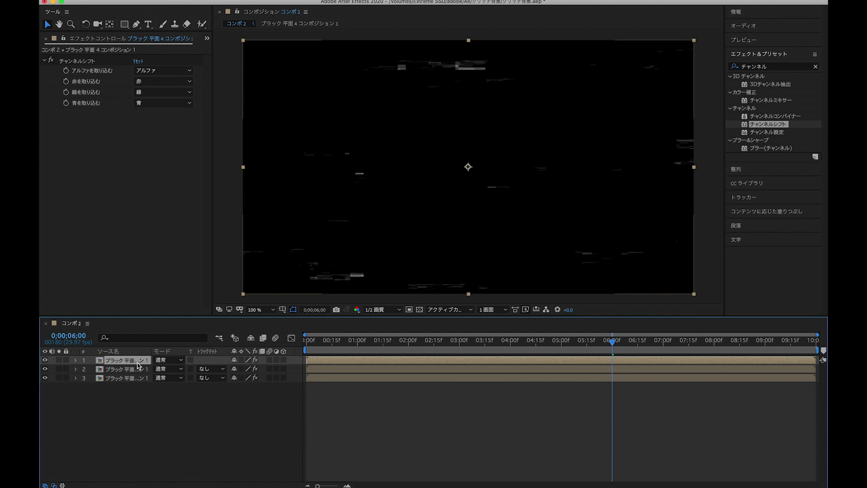
Step: On layer 1, set red and green channels to フルオフ, keeping only blue
{"action": "left_click", "coordinate": [138, 368]}
{"action": "left_click", "coordinate": [137, 362]}
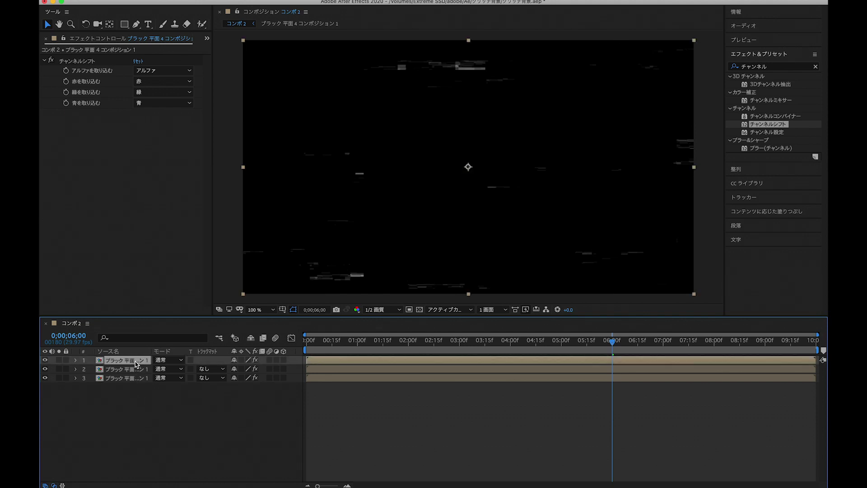
{"action": "left_click", "coordinate": [176, 81]}
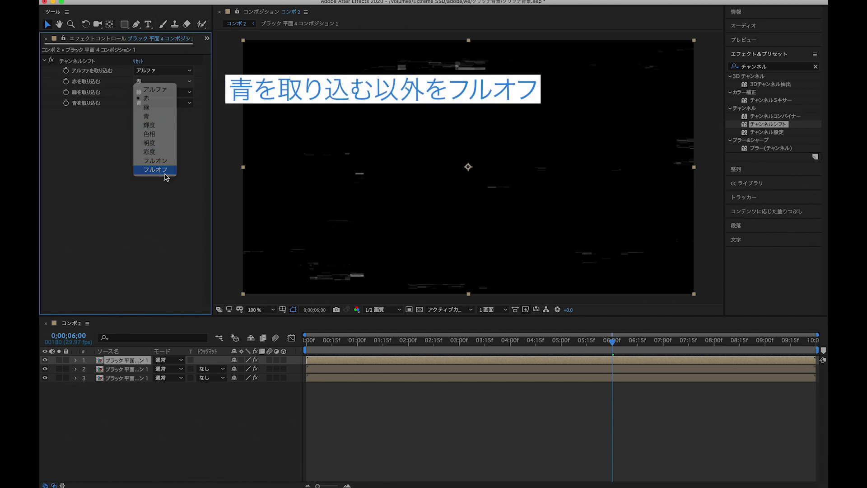
{"action": "left_click", "coordinate": [164, 174]}
{"action": "left_click", "coordinate": [174, 92]}
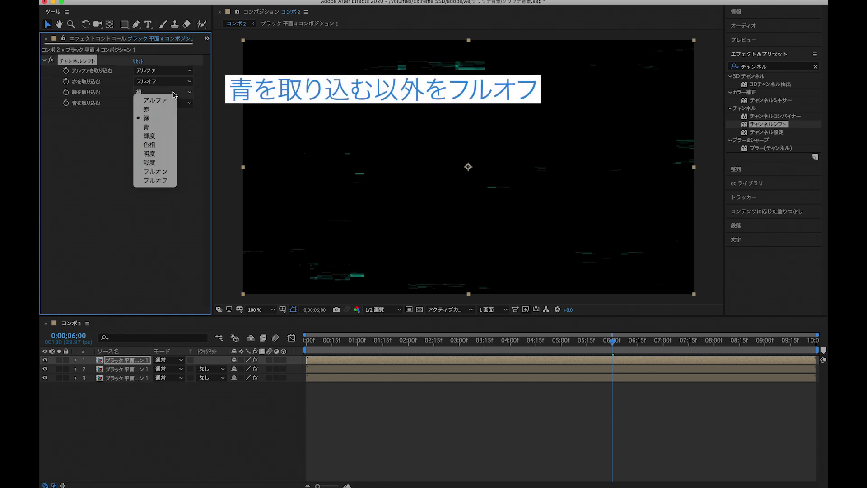
{"action": "left_click", "coordinate": [160, 180]}
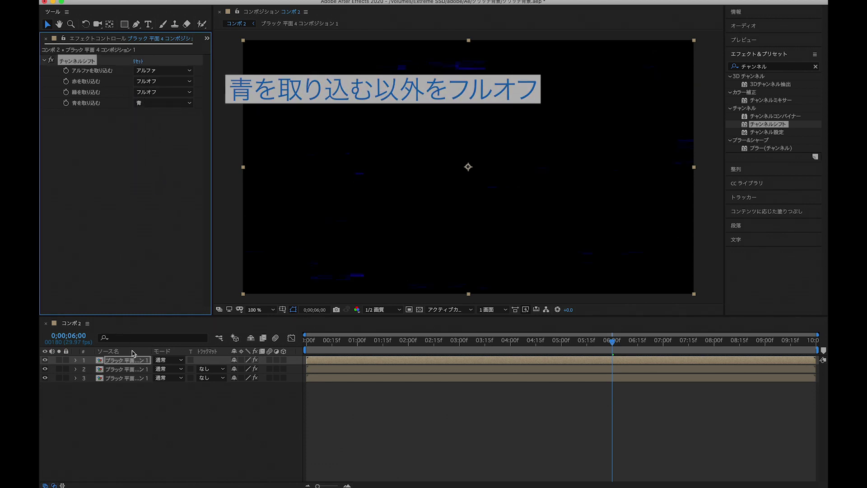
Step: On layer 2, set red and blue channels to フルオフ, keeping only green
{"action": "left_click", "coordinate": [139, 370]}
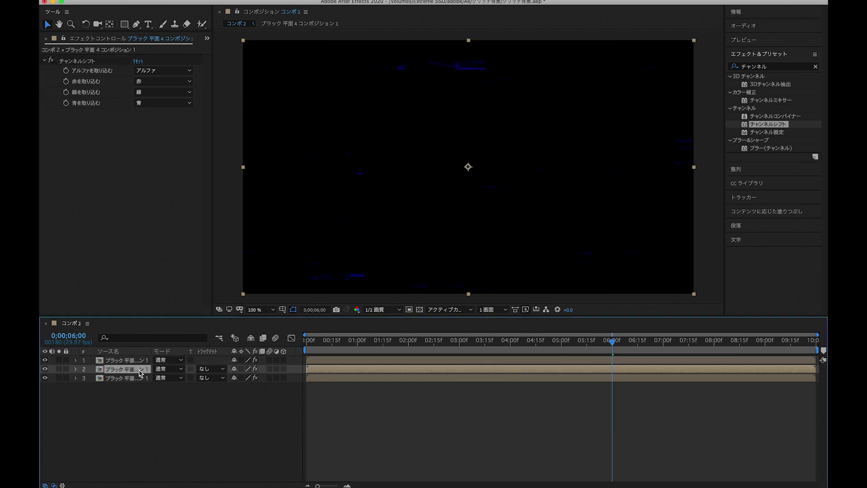
{"action": "left_click", "coordinate": [179, 81]}
{"action": "left_click", "coordinate": [155, 171]}
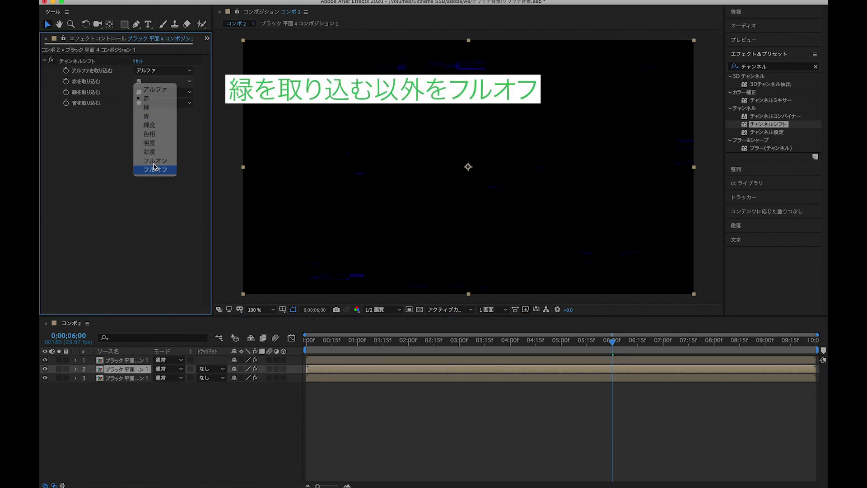
{"action": "left_click", "coordinate": [159, 103]}
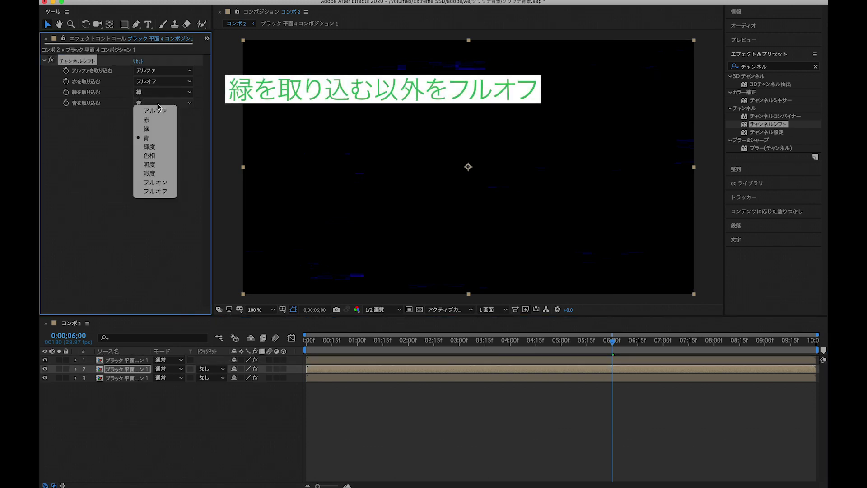
{"action": "left_click", "coordinate": [156, 191]}
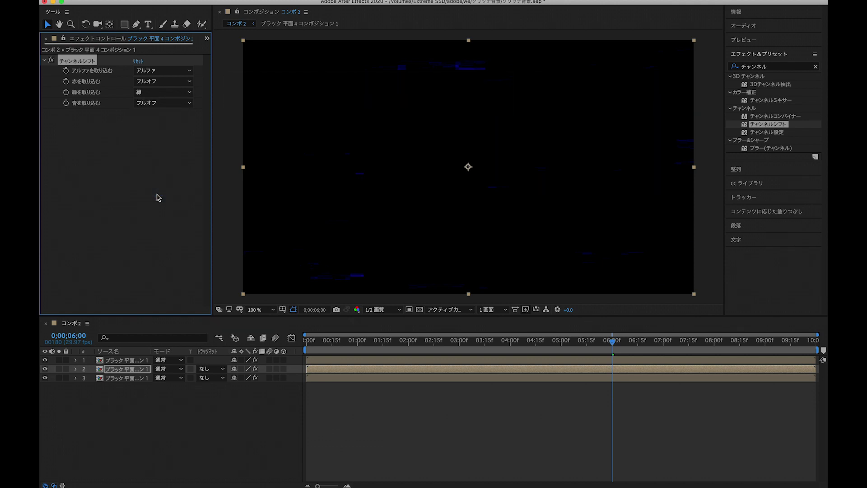
Step: On layer 3, set green and blue to フルオフ, keeping only red, and rewind the playhead
{"action": "left_click", "coordinate": [140, 378]}
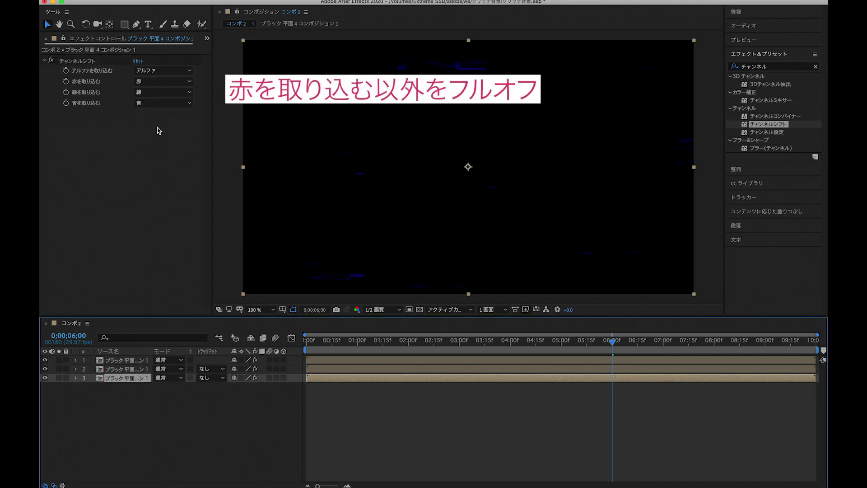
{"action": "left_click", "coordinate": [159, 92]}
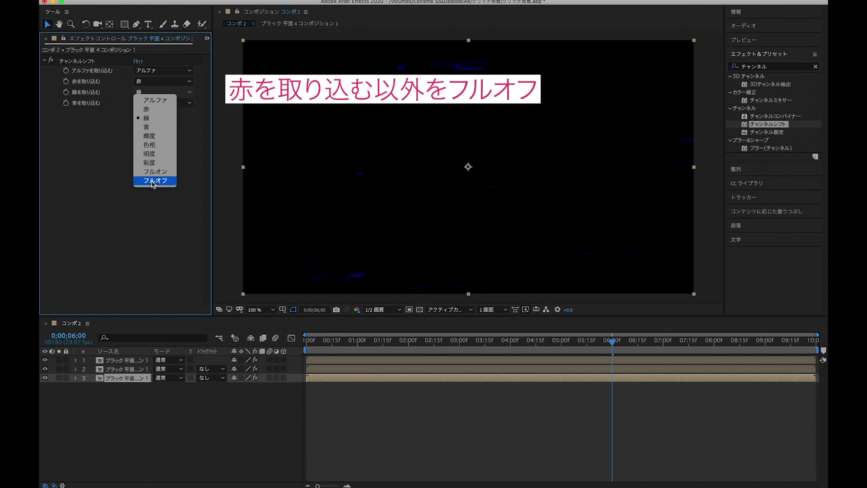
{"action": "left_click", "coordinate": [152, 182]}
{"action": "left_click", "coordinate": [156, 103]}
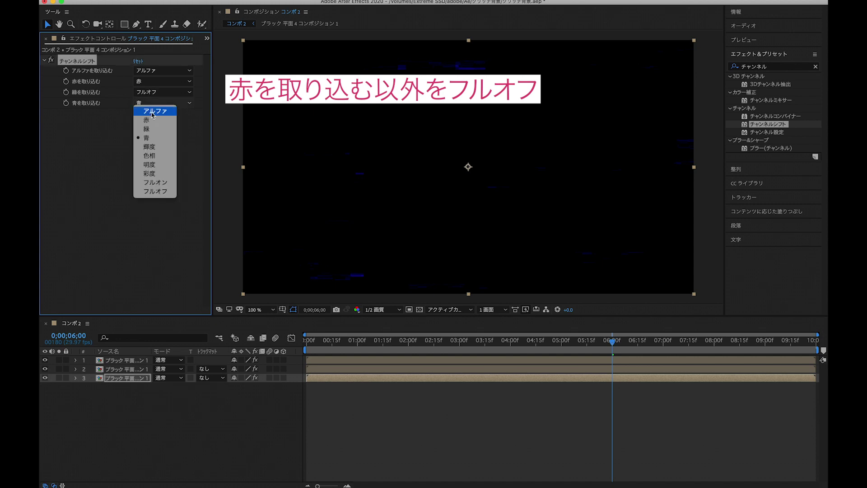
{"action": "left_click", "coordinate": [156, 192]}
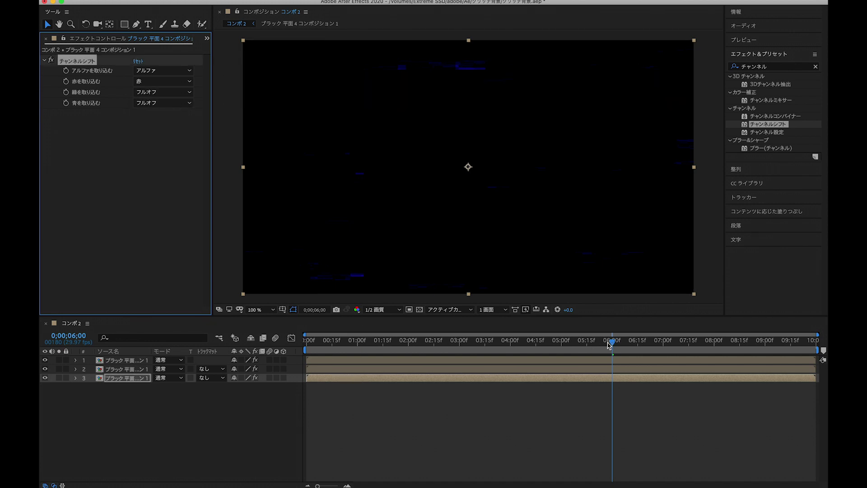
{"action": "left_click_drag", "start_coordinate": [609, 345], "coordinate": [302, 346]}
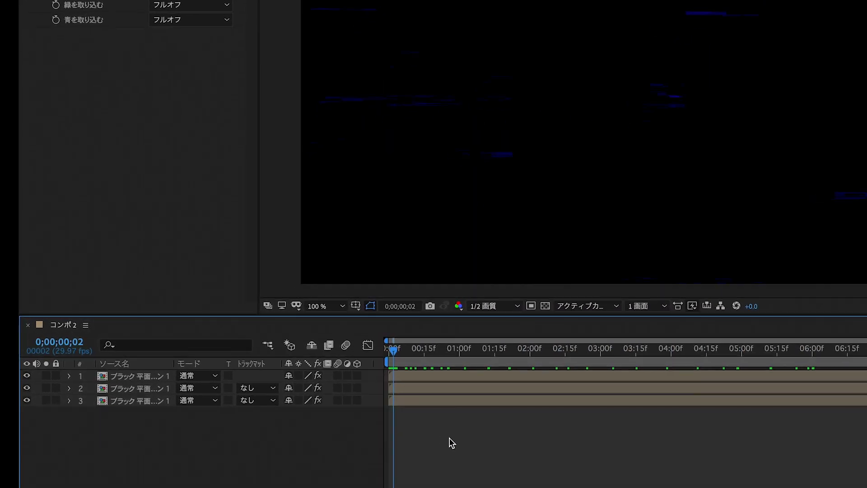
Step: Set layers 1 and 2 to the 加算 blend mode and play a preview
{"action": "left_click", "coordinate": [324, 362]}
{"action": "left_click", "coordinate": [407, 387], "text": "shift"}
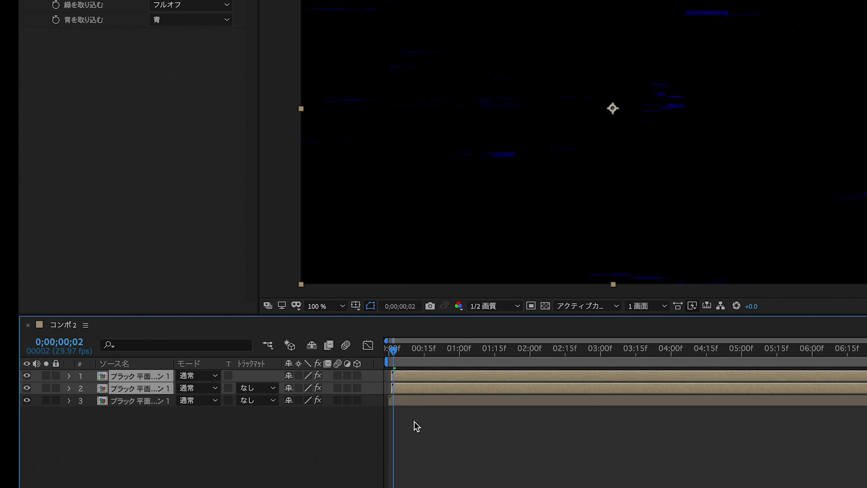
{"action": "left_click", "coordinate": [413, 426]}
{"action": "left_click", "coordinate": [417, 380]}
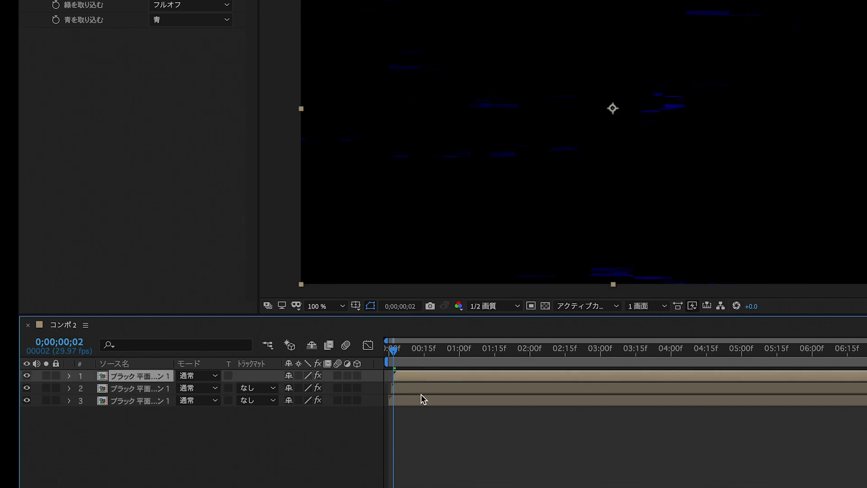
{"action": "left_click", "coordinate": [405, 359]}
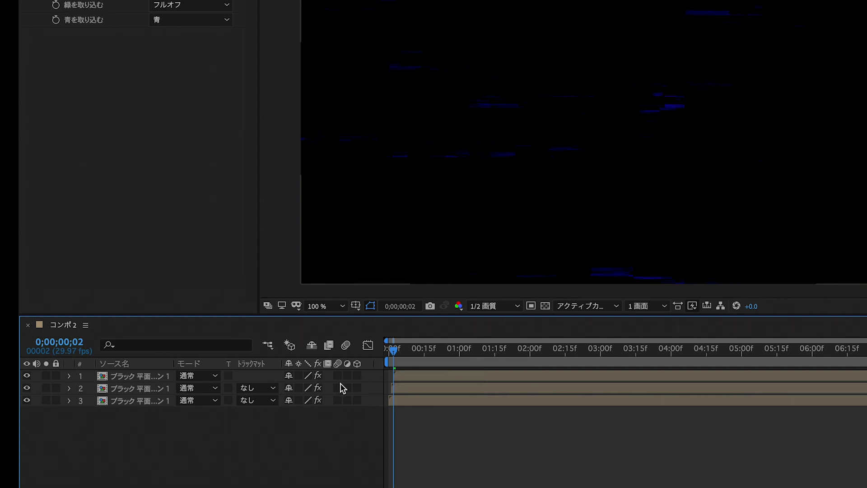
{"action": "left_click", "coordinate": [214, 377]}
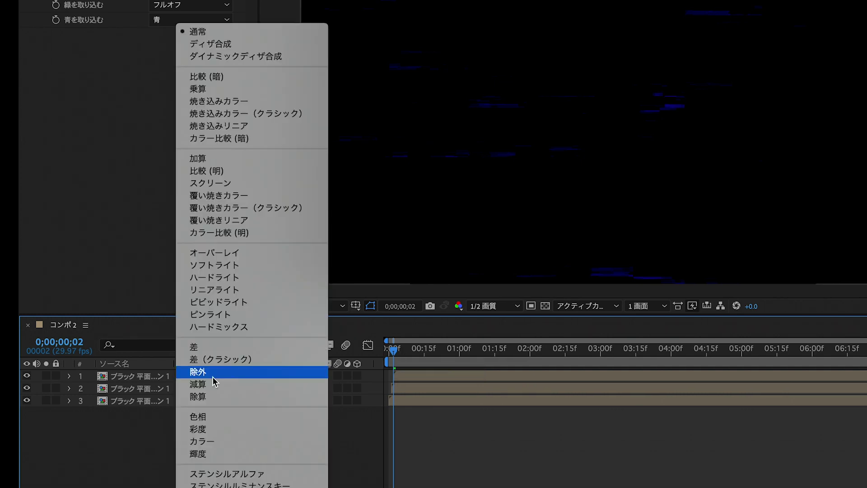
{"action": "left_click", "coordinate": [242, 161]}
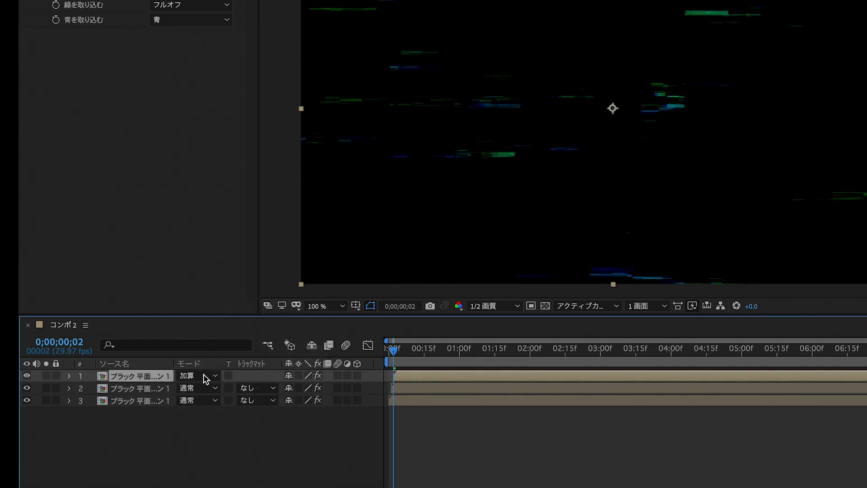
{"action": "left_click", "coordinate": [204, 389]}
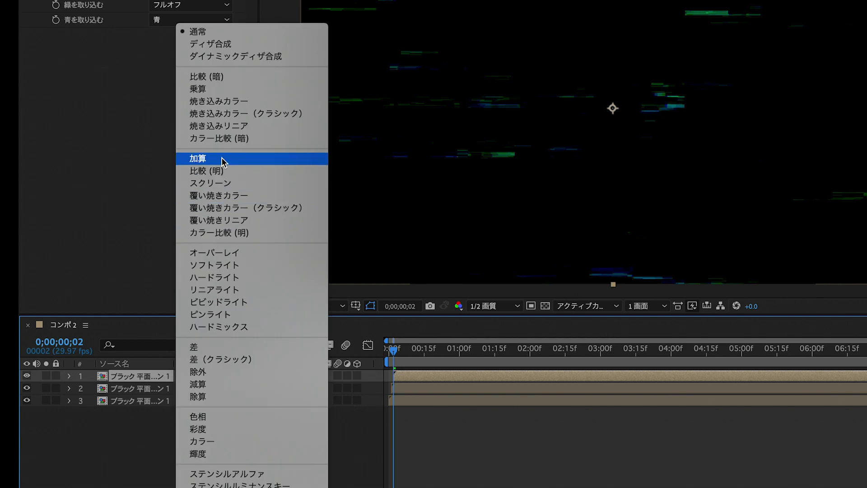
{"action": "left_click", "coordinate": [221, 158]}
{"action": "key", "text": "space"}
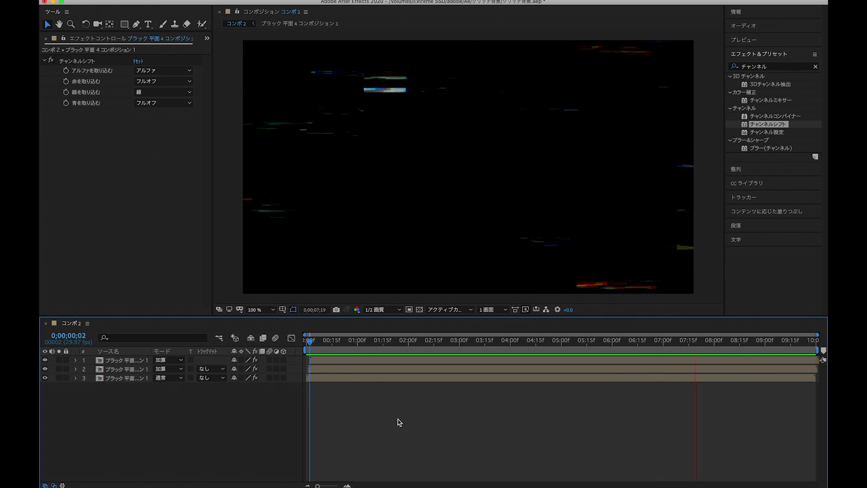
Step: Stop the preview and precompose the three channel layers into a new composition named グリッチ1
{"action": "key", "text": "space"}
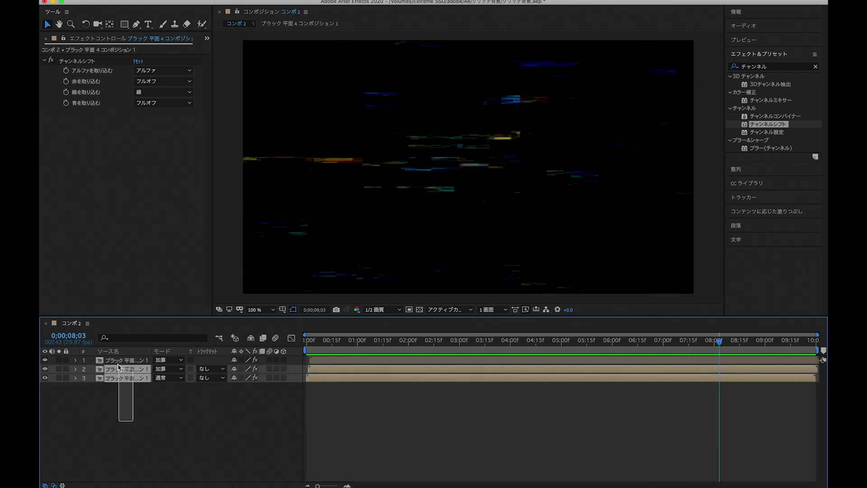
{"action": "left_click_drag", "start_coordinate": [135, 424], "coordinate": [117, 358]}
{"action": "right_click", "coordinate": [116, 361]}
{"action": "mouse_move", "coordinate": [141, 367]}
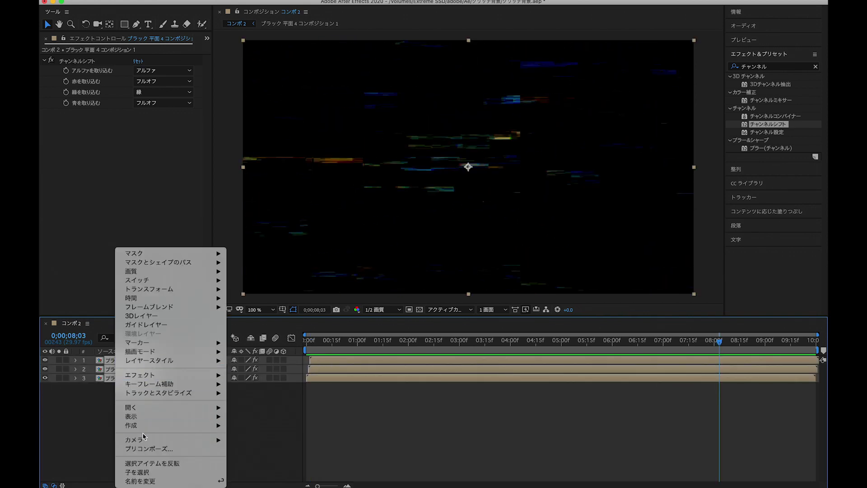
{"action": "left_click", "coordinate": [145, 449]}
{"action": "type", "text": "g"}
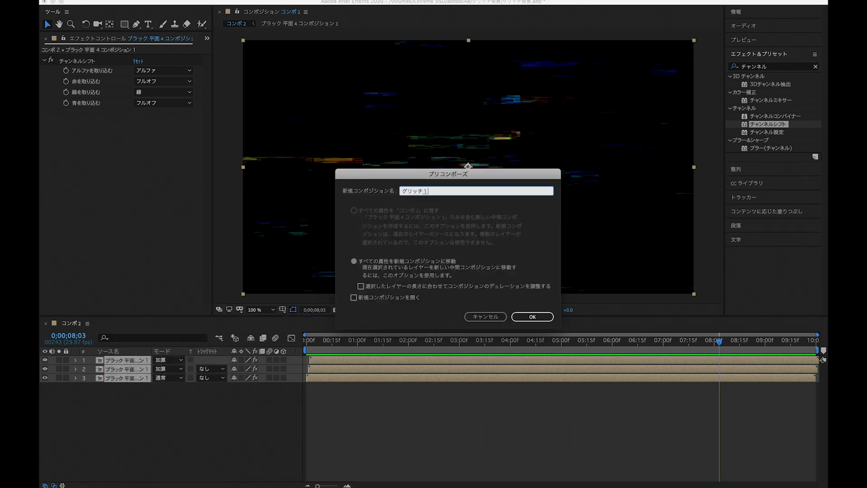
{"action": "key", "text": "Return"}
{"action": "key", "text": "Return"}
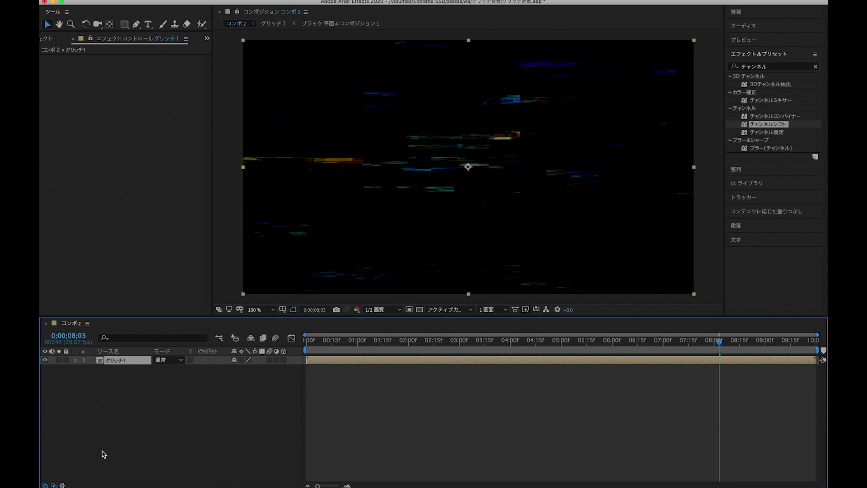
Step: Deselect グリッチ1, move the playhead back to 0;00;00;00, and bring up the new-layer menu
{"action": "left_click", "coordinate": [107, 446]}
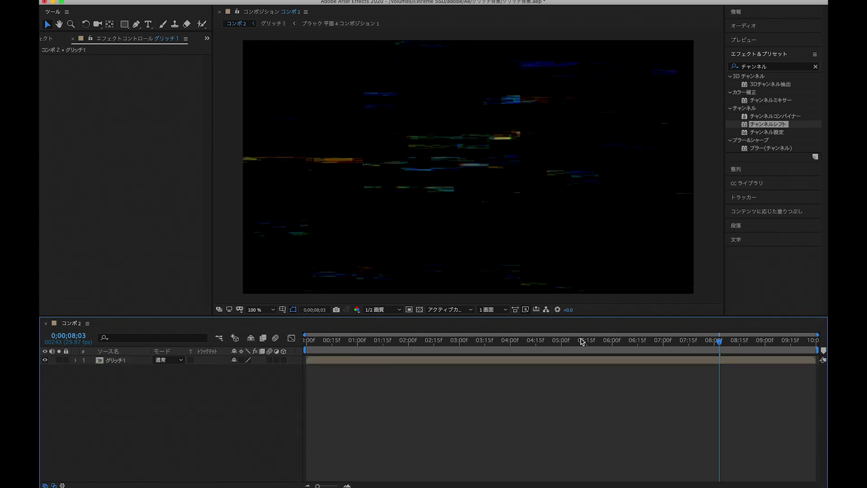
{"action": "left_click_drag", "start_coordinate": [699, 341], "coordinate": [306, 342]}
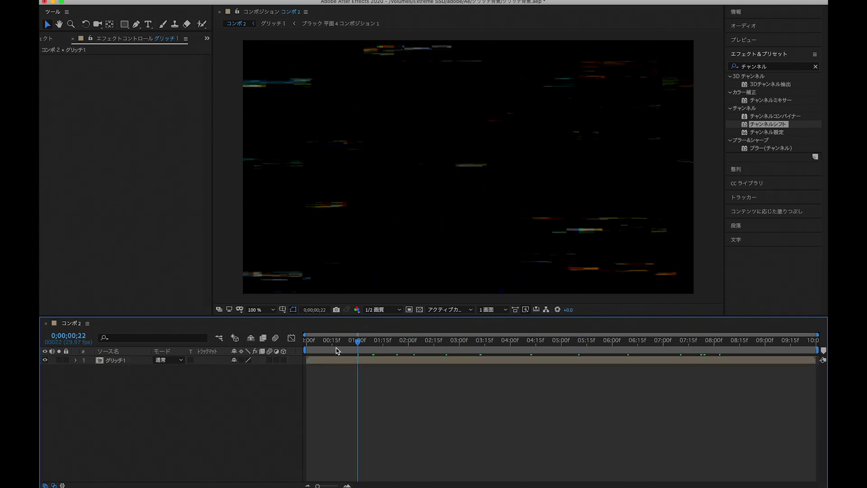
{"action": "right_click", "coordinate": [199, 382]}
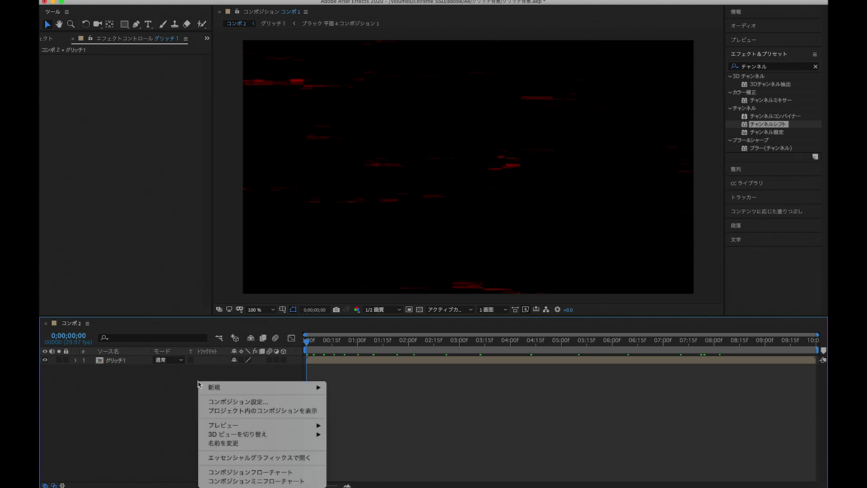
Step: Add a new full-frame black solid, ブラック 平面 5
{"action": "mouse_move", "coordinate": [244, 389]}
{"action": "left_click", "coordinate": [361, 410]}
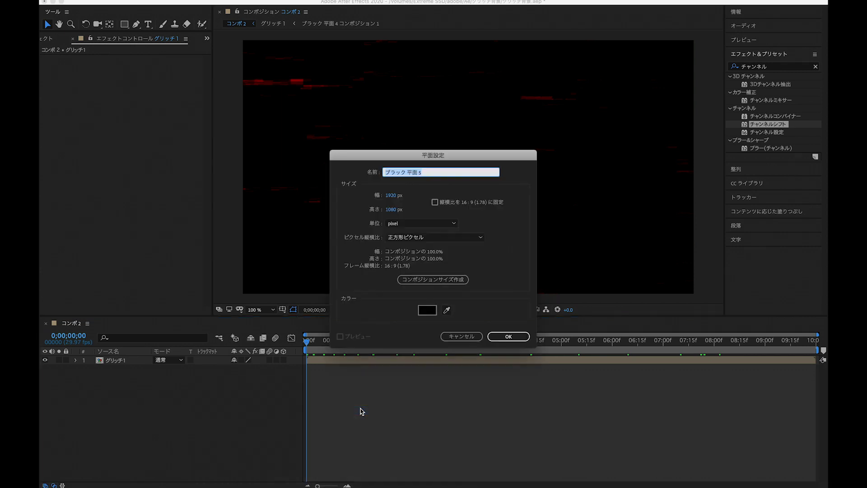
{"action": "left_click", "coordinate": [501, 336]}
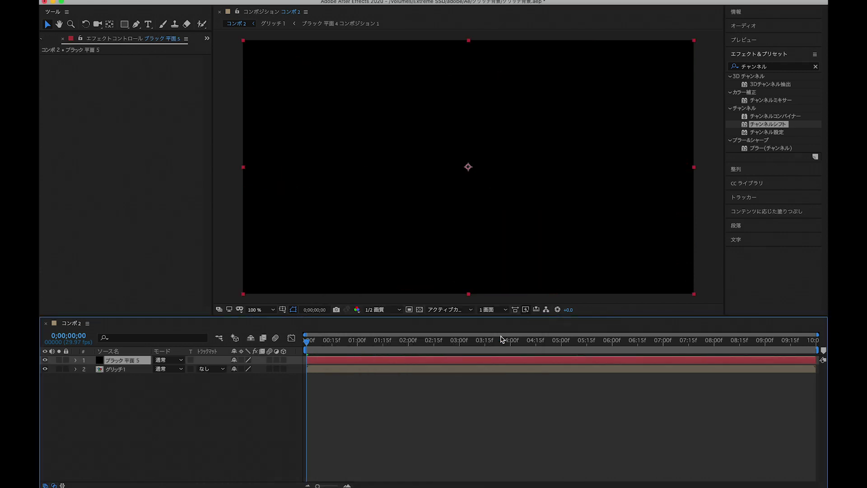
Step: Search effects for フラクタル and apply フラクタルノイズ to the new black solid
{"action": "left_click", "coordinate": [774, 67]}
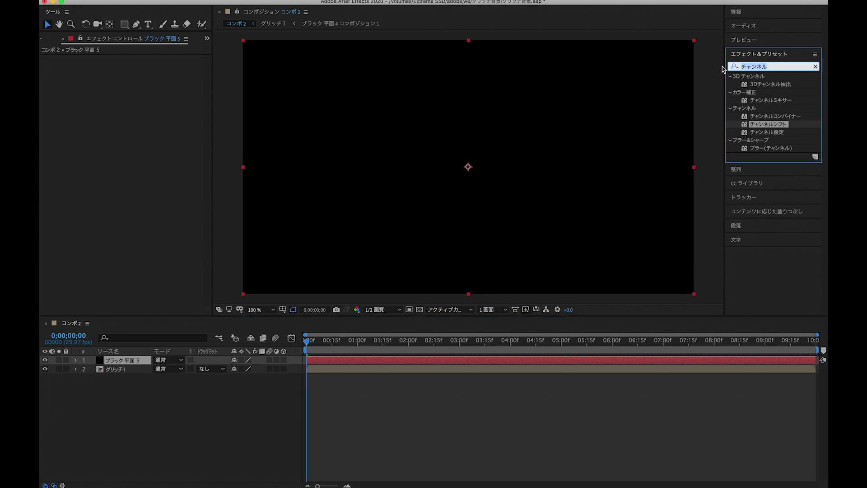
{"action": "type", "text": "ふ"}
{"action": "type", "text": "らく"}
{"action": "type", "text": "t"}
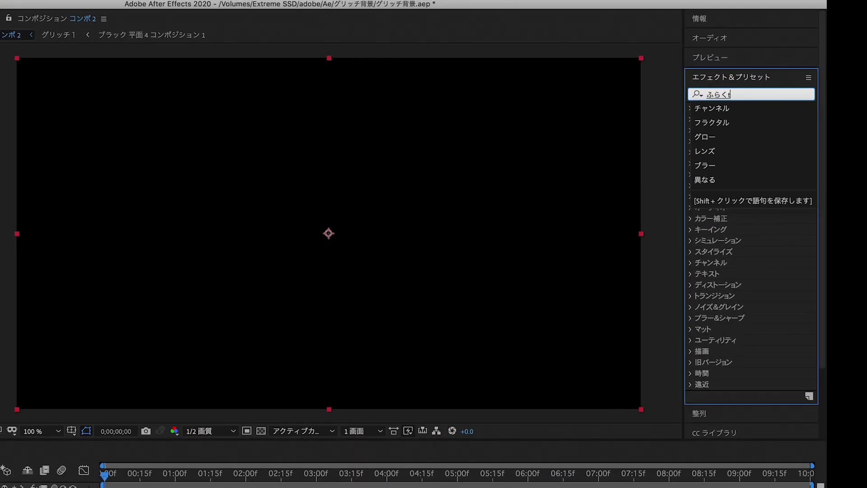
{"action": "type", "text": "u"}
{"action": "key", "text": "space"}
{"action": "key", "text": "Return"}
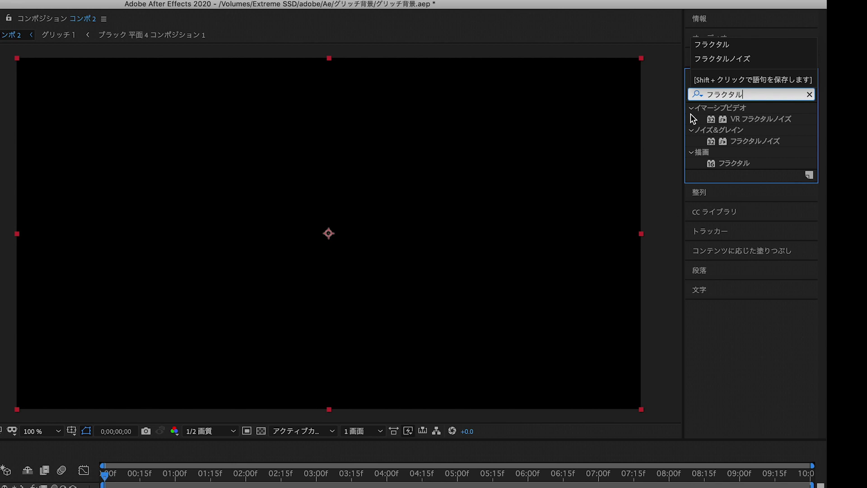
{"action": "left_click_drag", "start_coordinate": [725, 141], "coordinate": [506, 171]}
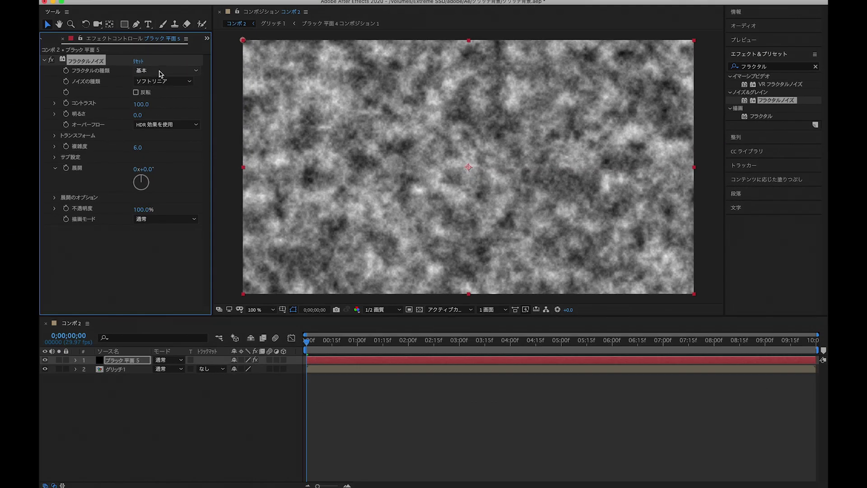
Step: Set Fractal Type to ダイナミック(プログレッシブ) and Noise Type to ブロック
{"action": "left_click", "coordinate": [160, 72]}
{"action": "left_click", "coordinate": [165, 134]}
{"action": "left_click", "coordinate": [163, 81]}
{"action": "left_click", "coordinate": [172, 90]}
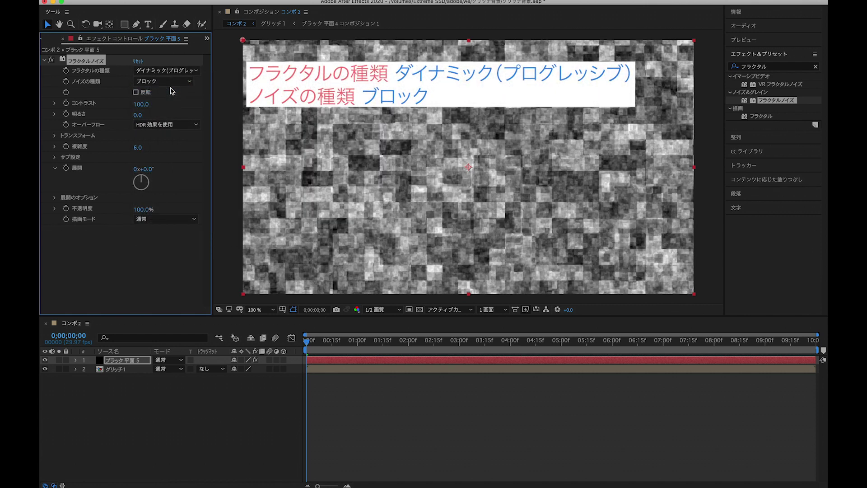
Step: Set the noise scale to 200 and contrast to 700, and lower brightness to about -329
{"action": "left_click", "coordinate": [56, 135]}
{"action": "left_click", "coordinate": [141, 168]}
{"action": "type", "text": "200"}
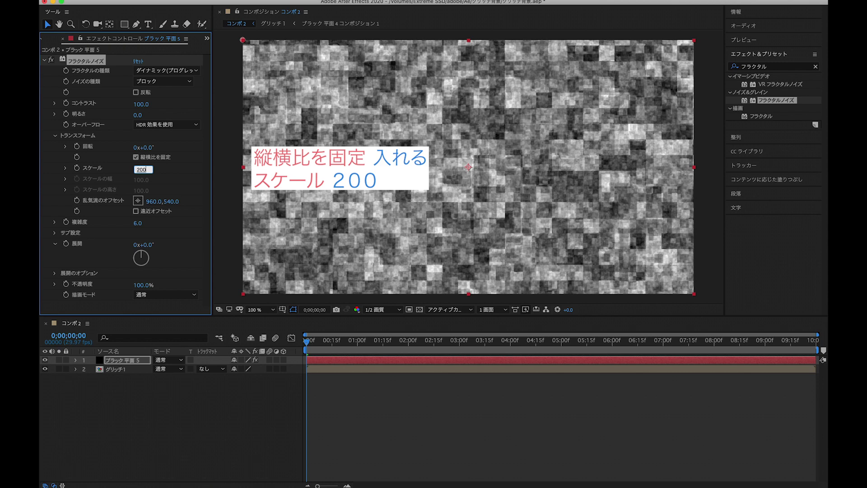
{"action": "key", "text": "Return"}
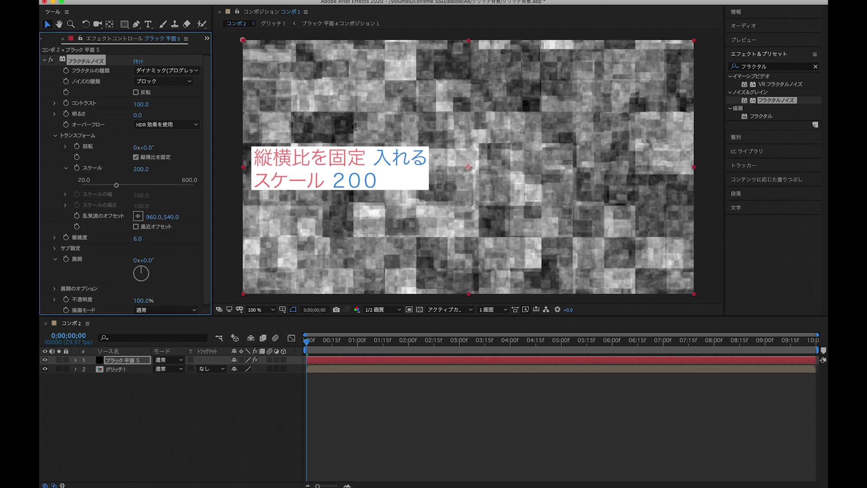
{"action": "left_click", "coordinate": [141, 104]}
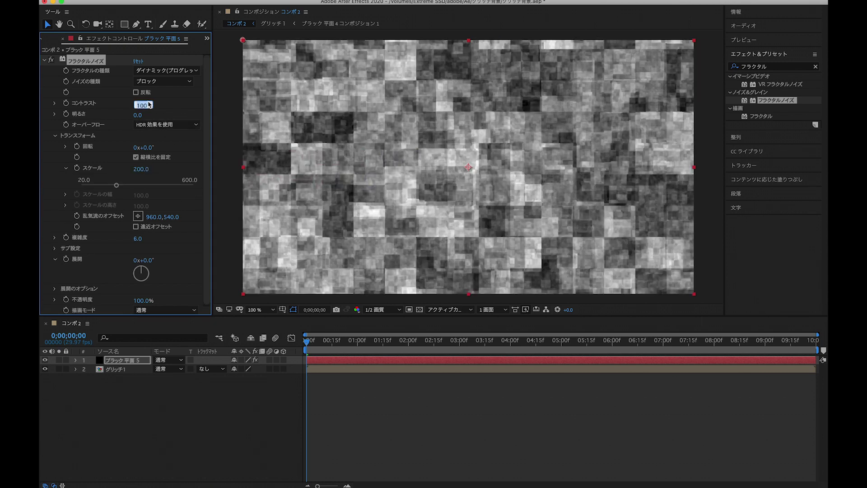
{"action": "type", "text": "700"}
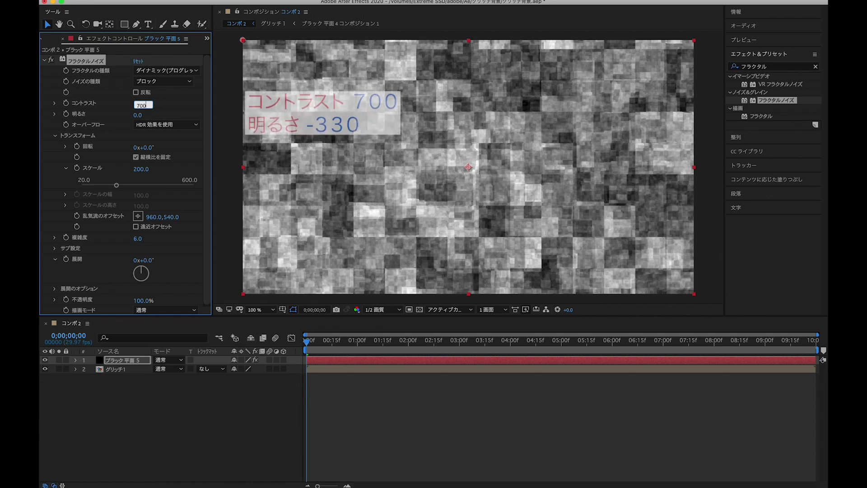
{"action": "key", "text": "Return"}
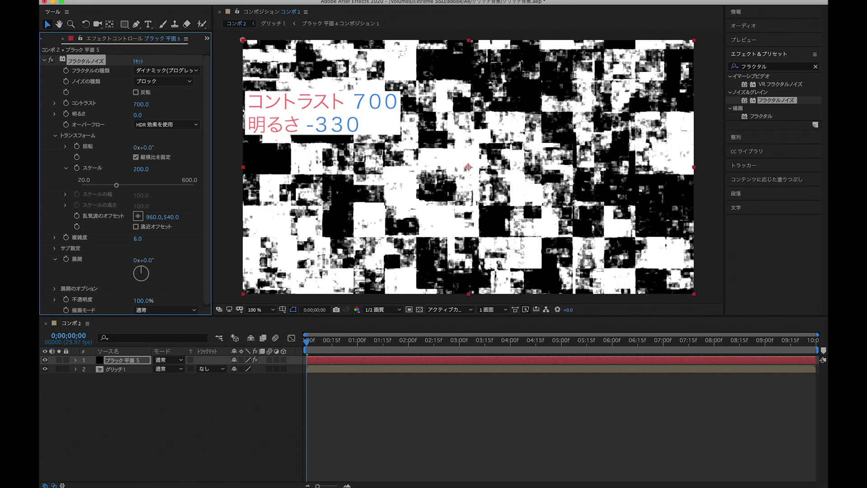
{"action": "left_click", "coordinate": [138, 116]}
{"action": "left_click_drag", "start_coordinate": [140, 115], "coordinate": [77, 121]}
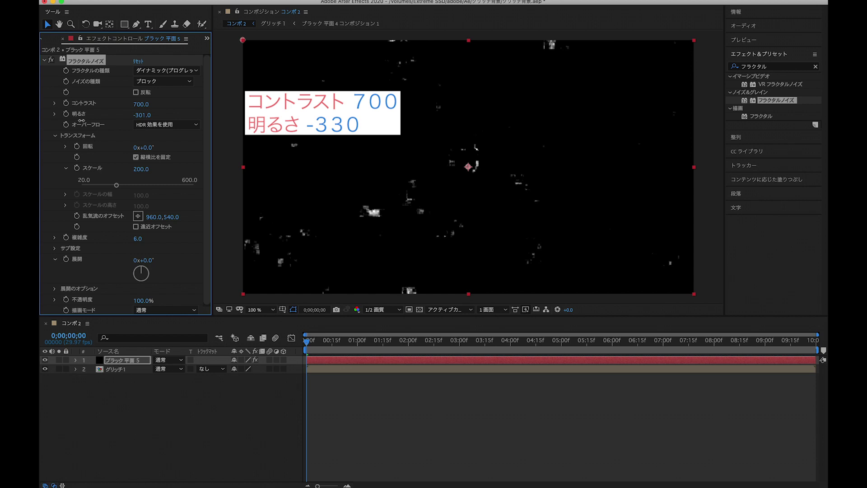
{"action": "left_click_drag", "start_coordinate": [76, 121], "coordinate": [68, 120]}
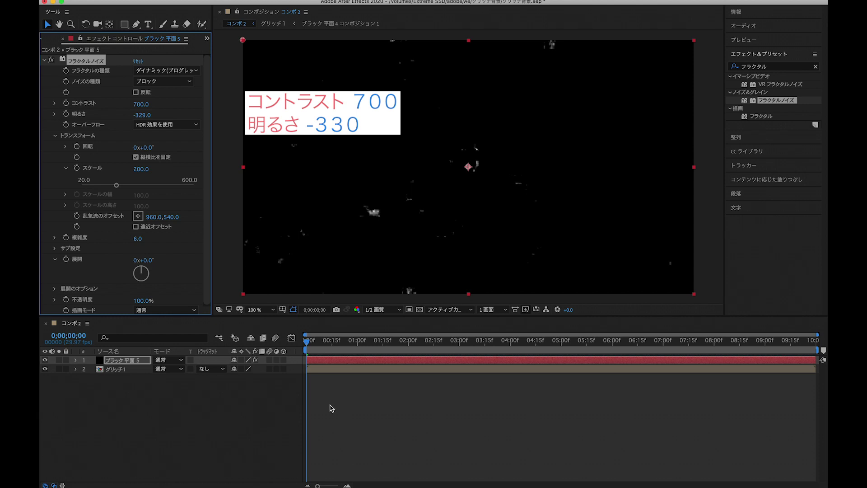
Step: Drive the 展開 evolution with the expression time*1000, preview the flickering specks, and collapse the solid
{"action": "left_click", "coordinate": [141, 448]}
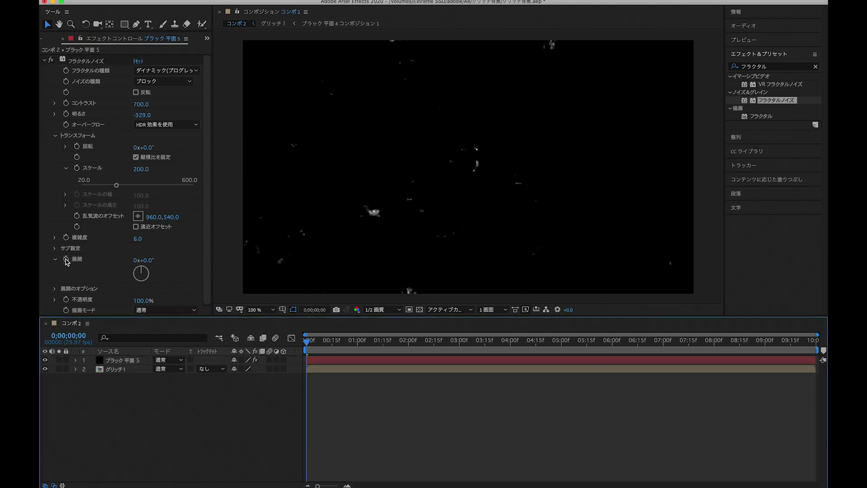
{"action": "left_click", "coordinate": [67, 260], "text": "alt"}
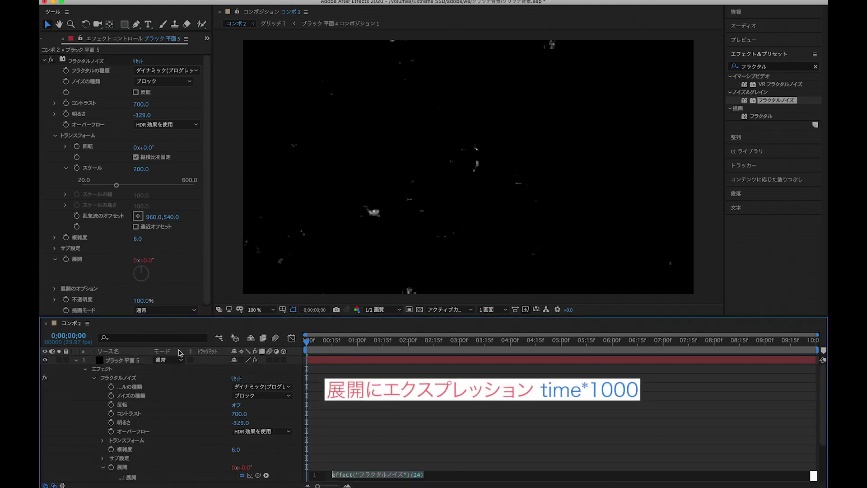
{"action": "type", "text": "time"}
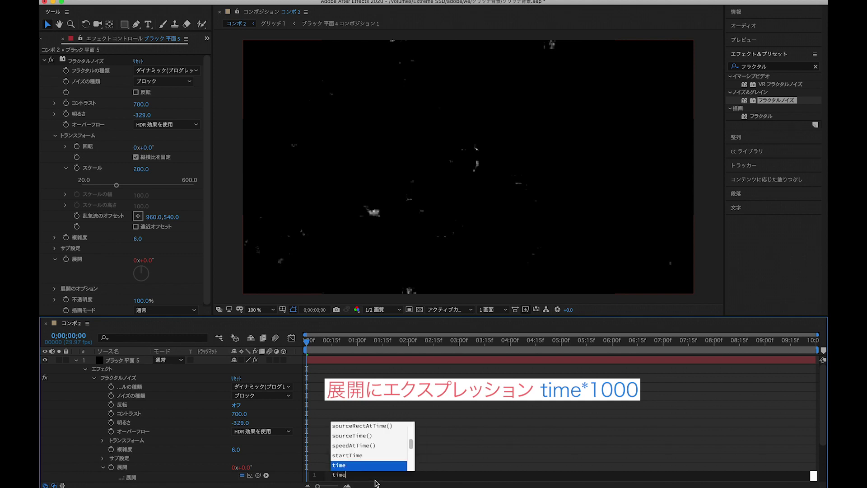
{"action": "type", "text": "*"}
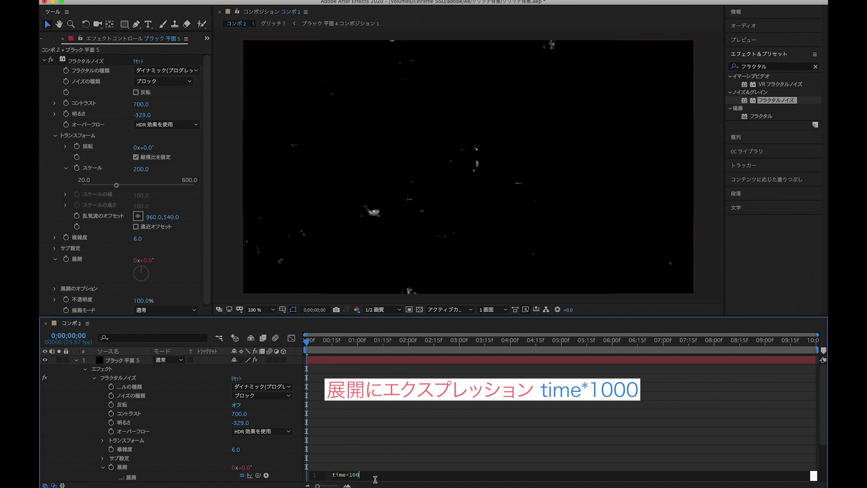
{"action": "type", "text": "0"}
{"action": "left_click", "coordinate": [400, 453]}
{"action": "key", "text": "space"}
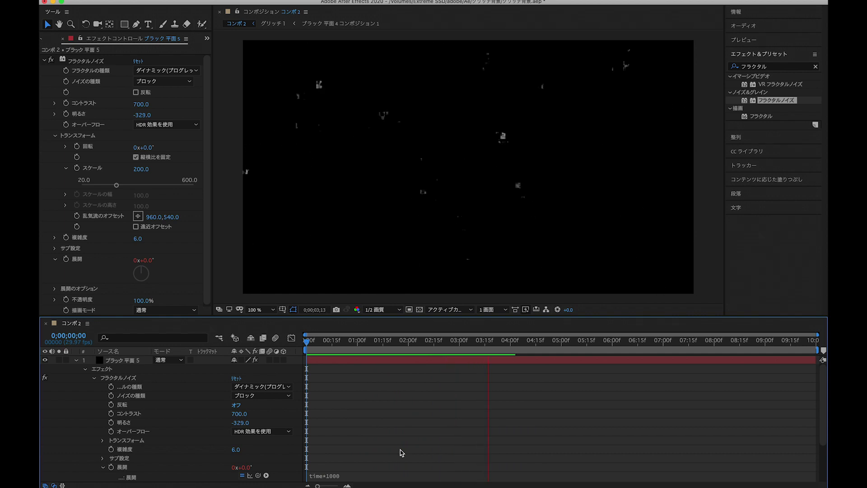
{"action": "left_click", "coordinate": [76, 359]}
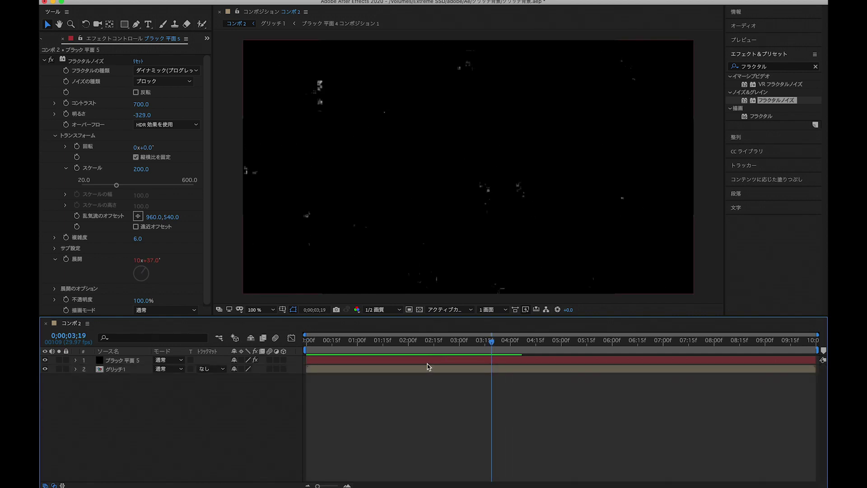
{"action": "left_click", "coordinate": [428, 363]}
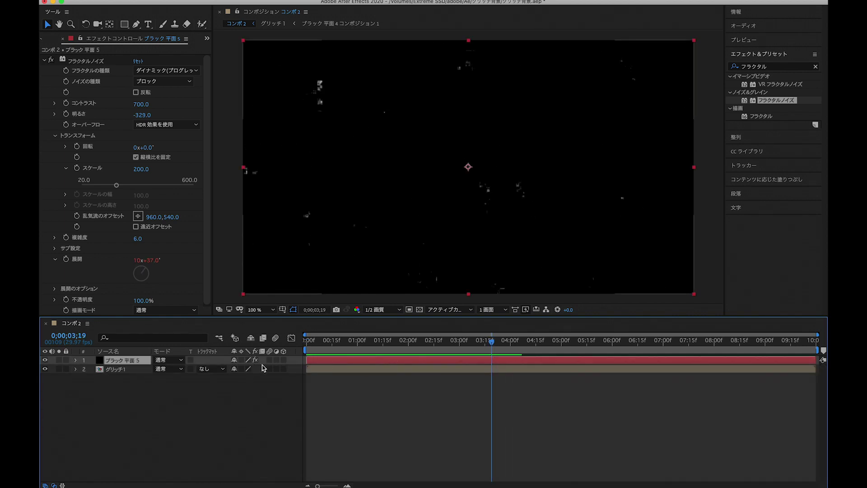
Step: Precompose the fractal noise solid into a speck precomp
{"action": "right_click", "coordinate": [146, 364]}
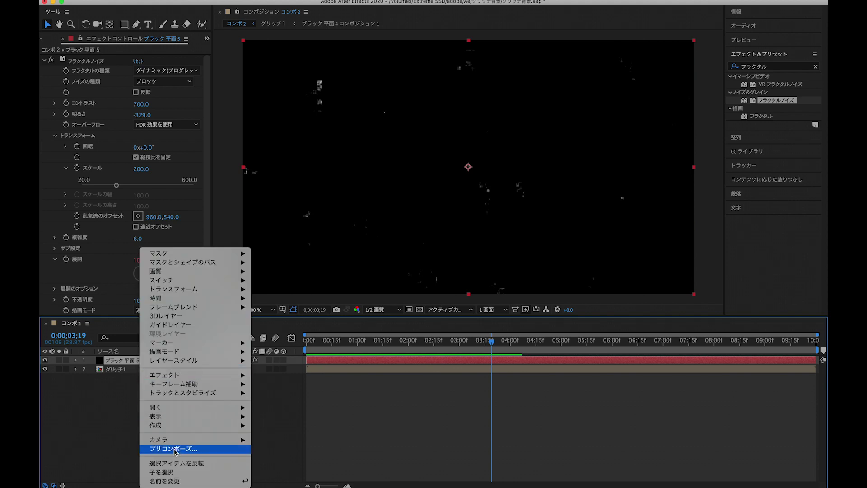
{"action": "left_click", "coordinate": [173, 449]}
{"action": "left_click", "coordinate": [533, 316]}
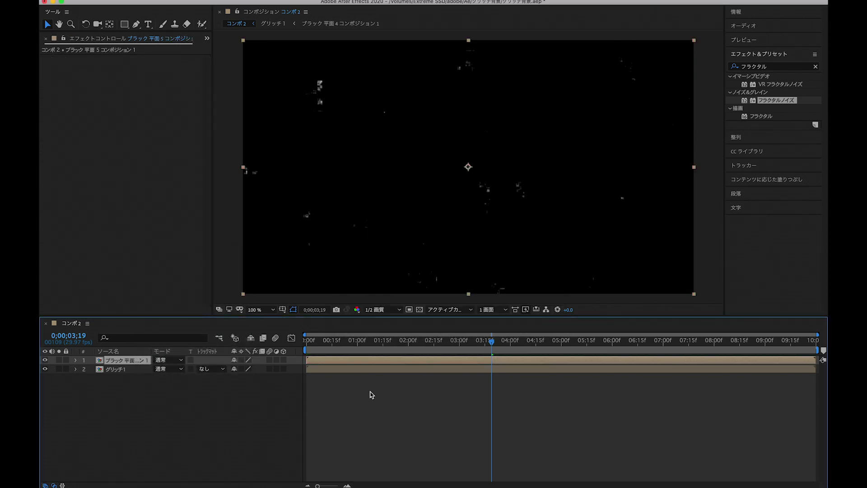
Step: Apply チャンネルシフト to the precomposed noise layer and duplicate it into three copies
{"action": "left_click", "coordinate": [774, 67]}
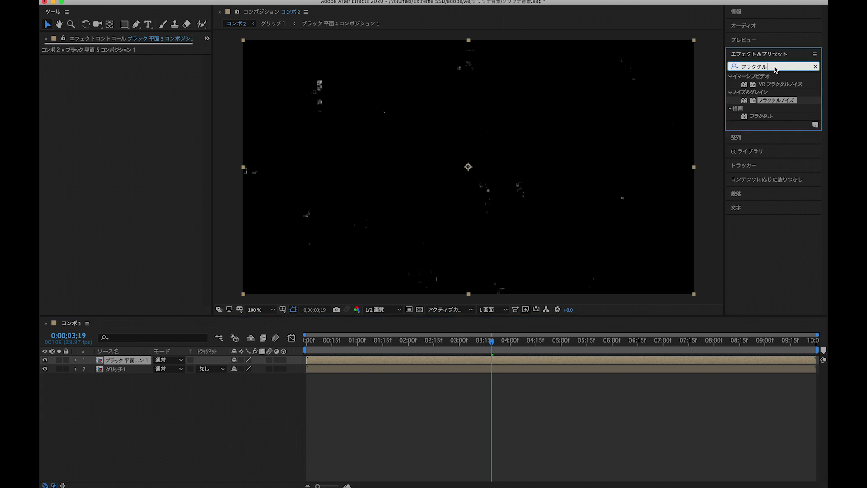
{"action": "key", "text": "BackSpace"}
{"action": "key", "text": "BackSpace"}
{"action": "key", "text": "BackSpace"}
{"action": "type", "text": "ちゃんね"}
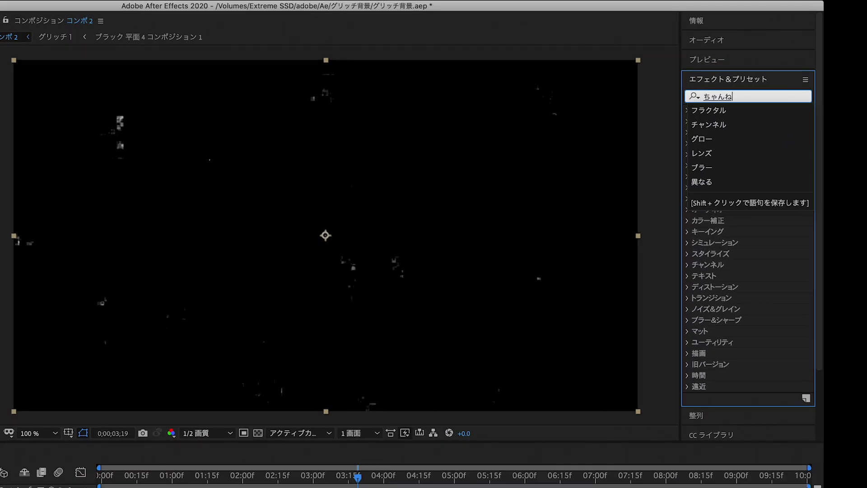
{"action": "type", "text": "る"}
{"action": "key", "text": "space"}
{"action": "key", "text": "Return"}
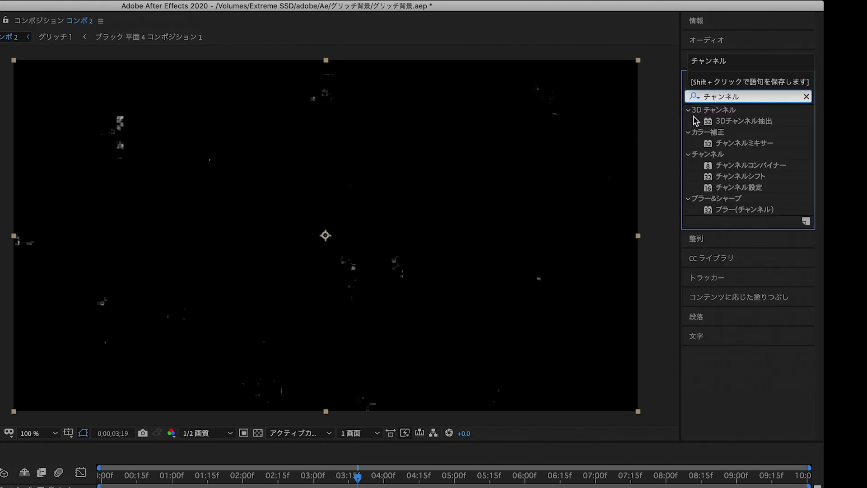
{"action": "left_click_drag", "start_coordinate": [718, 176], "coordinate": [421, 254]}
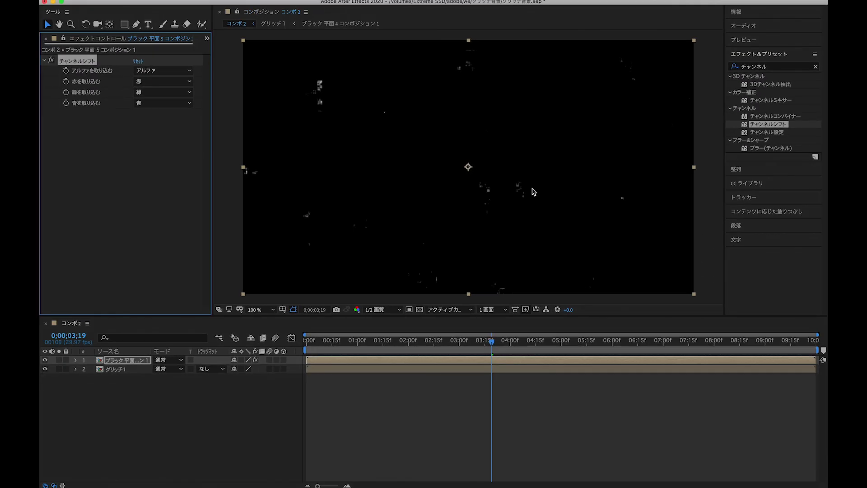
{"action": "left_click", "coordinate": [153, 387]}
{"action": "left_click", "coordinate": [126, 361]}
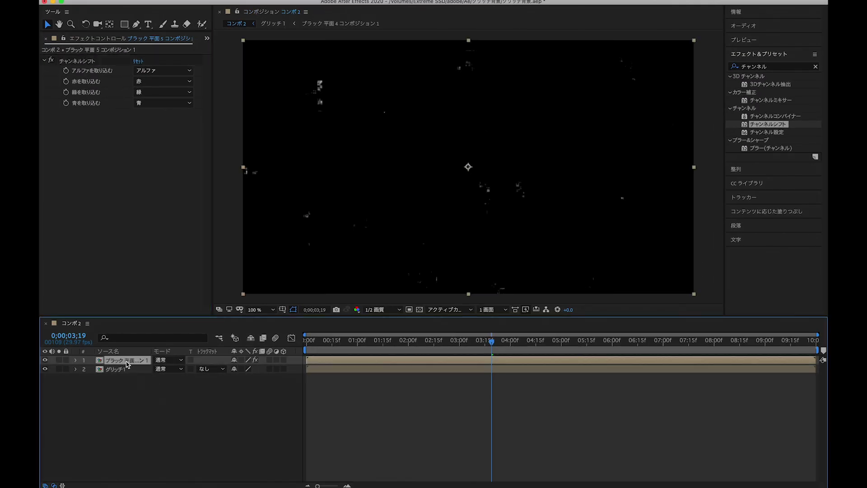
{"action": "key", "text": "ctrl+d"}
{"action": "key", "text": "ctrl+d"}
Step: On the top layer, turn red and green off so only blue remains
{"action": "left_click", "coordinate": [144, 408]}
{"action": "left_click", "coordinate": [138, 361]}
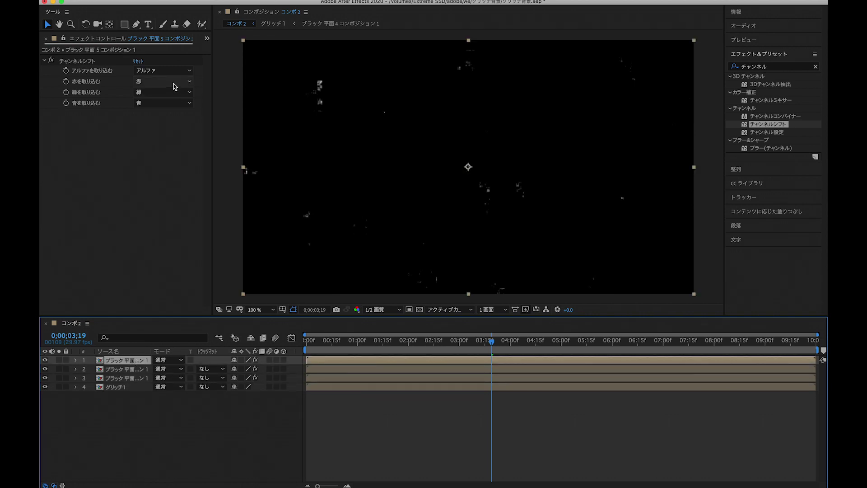
{"action": "left_click", "coordinate": [174, 86]}
{"action": "left_click", "coordinate": [165, 170]}
{"action": "left_click", "coordinate": [172, 92]}
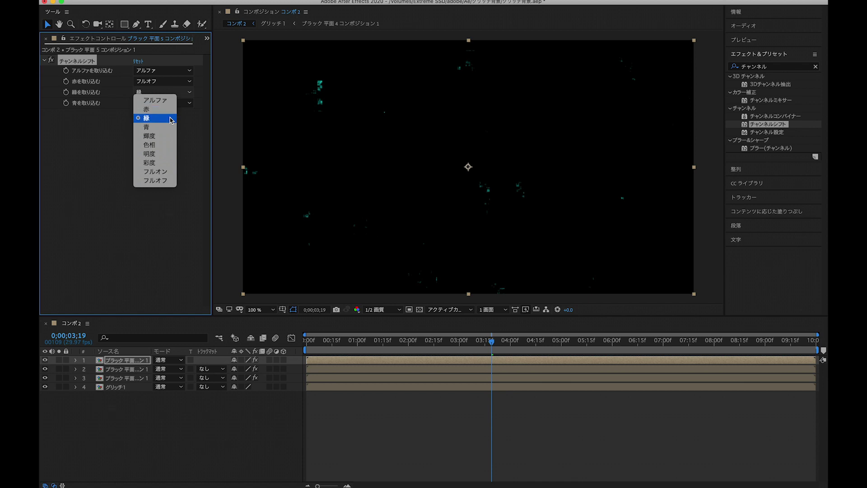
{"action": "left_click", "coordinate": [160, 181]}
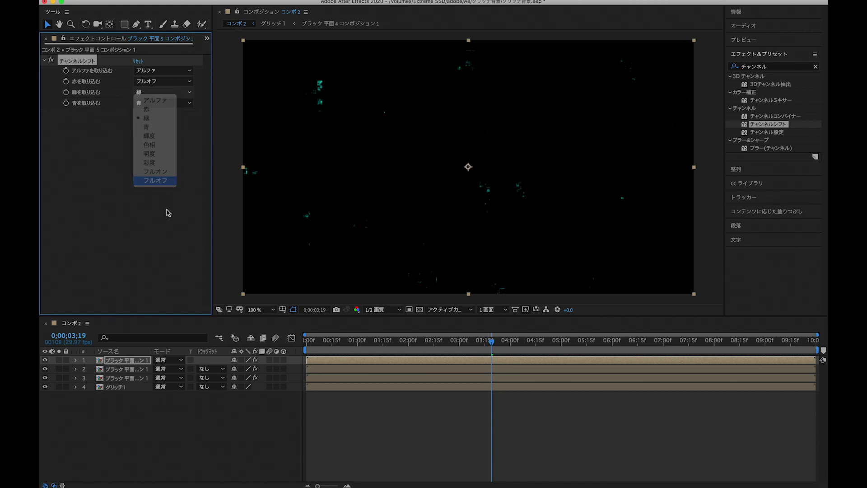
Step: On the second layer, turn red and blue off so only green remains
{"action": "left_click", "coordinate": [144, 370]}
{"action": "left_click", "coordinate": [166, 82]}
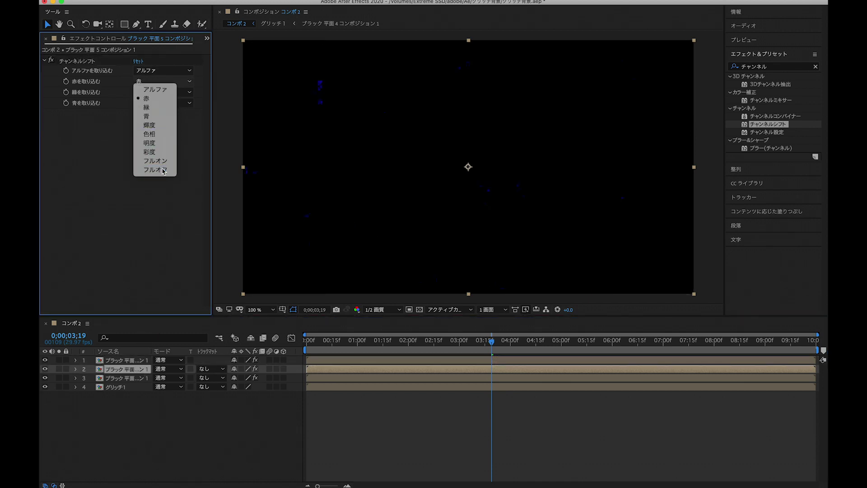
{"action": "left_click", "coordinate": [164, 171]}
{"action": "left_click", "coordinate": [164, 103]}
{"action": "left_click", "coordinate": [159, 192]}
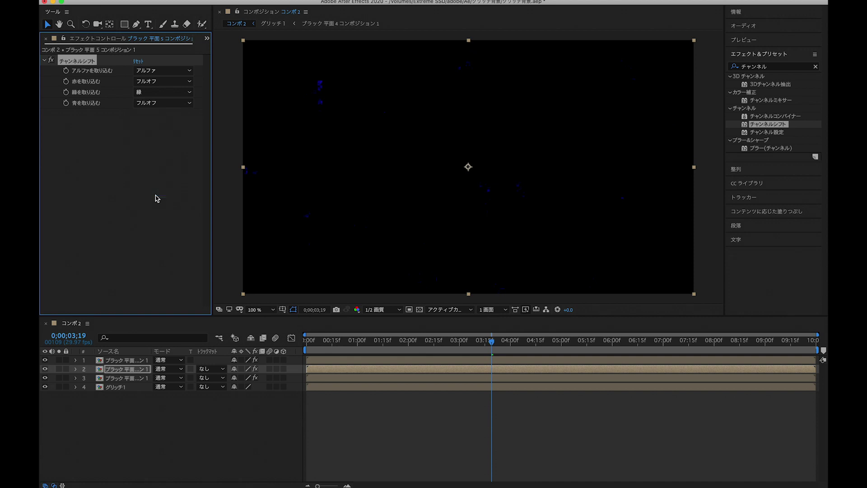
Step: On the third layer, keep red and turn green and blue off
{"action": "left_click", "coordinate": [140, 377]}
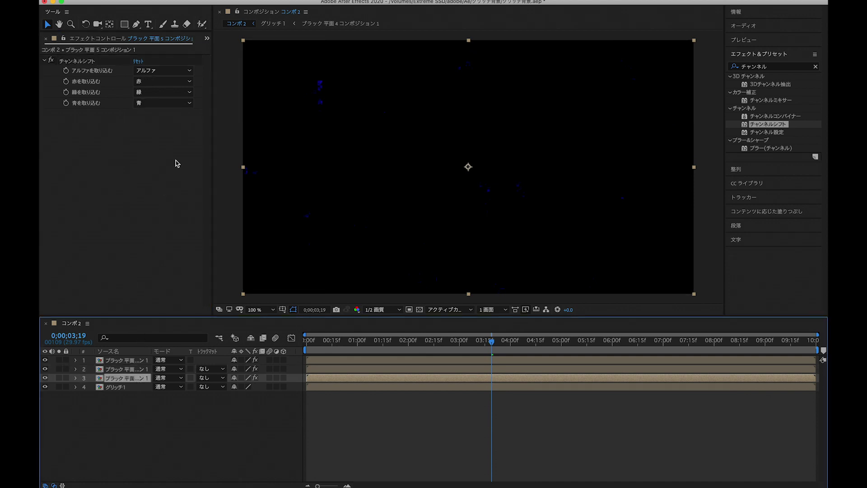
{"action": "left_click", "coordinate": [162, 81]}
{"action": "left_click", "coordinate": [183, 137]}
{"action": "left_click", "coordinate": [172, 93]}
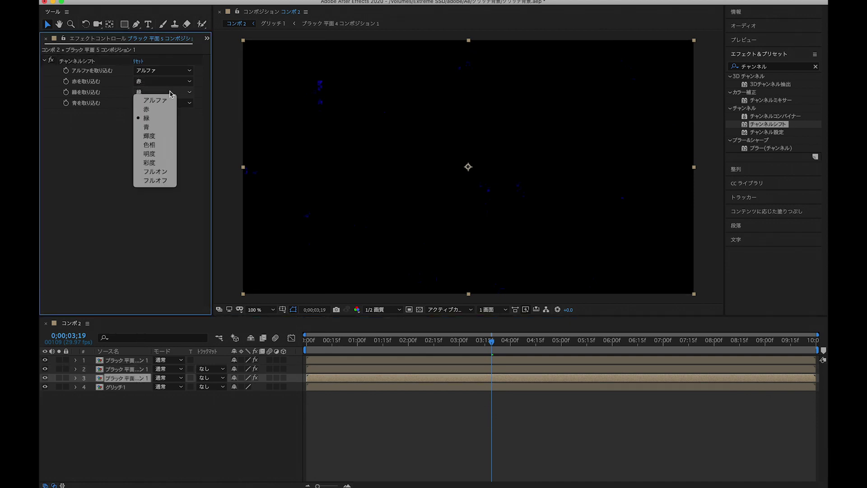
{"action": "left_click", "coordinate": [154, 180]}
{"action": "left_click", "coordinate": [165, 103]}
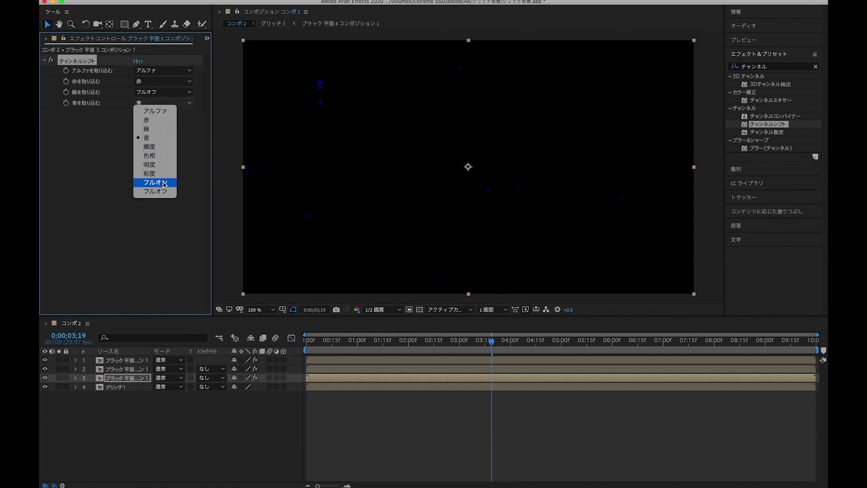
{"action": "left_click", "coordinate": [164, 194]}
{"action": "left_click_drag", "start_coordinate": [491, 342], "coordinate": [271, 345]}
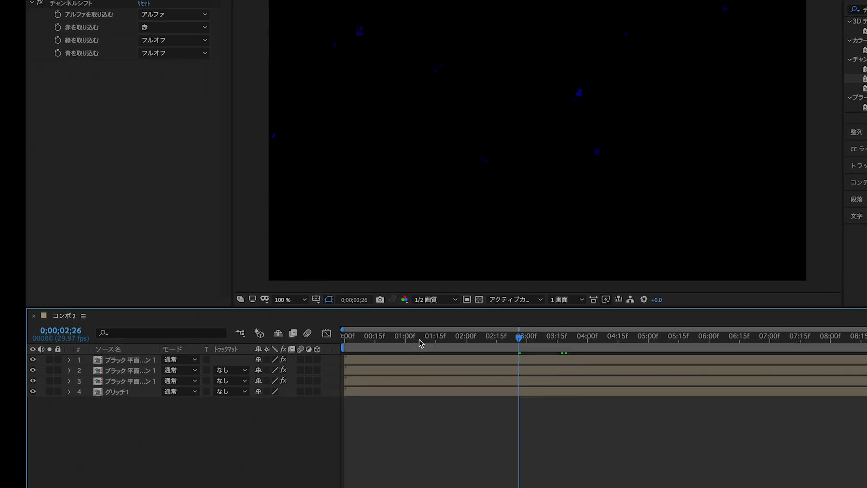
Step: Shift the top two channel layers a few frames later in time
{"action": "key", "text": "space"}
{"action": "left_click", "coordinate": [432, 379]}
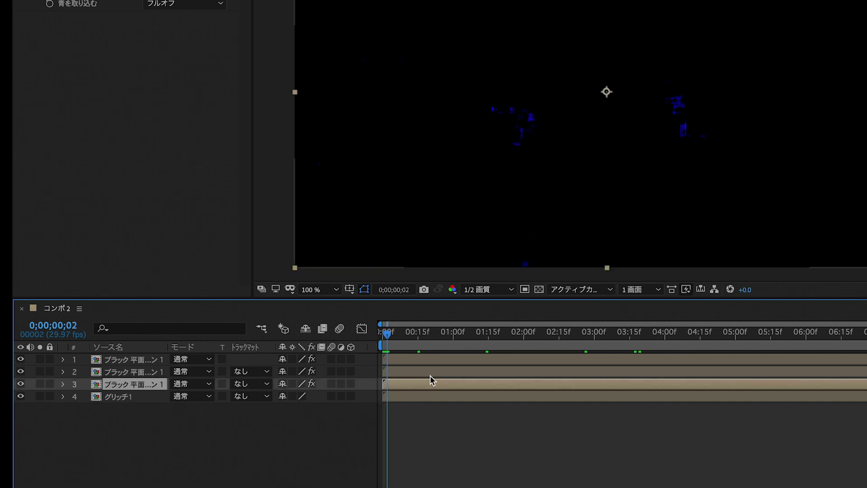
{"action": "left_click", "coordinate": [429, 372]}
{"action": "left_click", "coordinate": [429, 360], "text": "ctrl"}
{"action": "left_click_drag", "start_coordinate": [417, 368], "coordinate": [419, 371]}
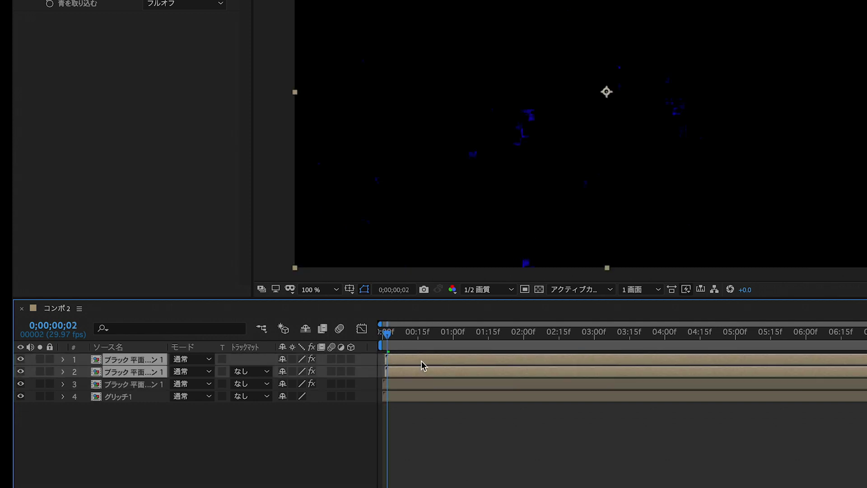
{"action": "left_click", "coordinate": [435, 426]}
{"action": "left_click", "coordinate": [432, 360]}
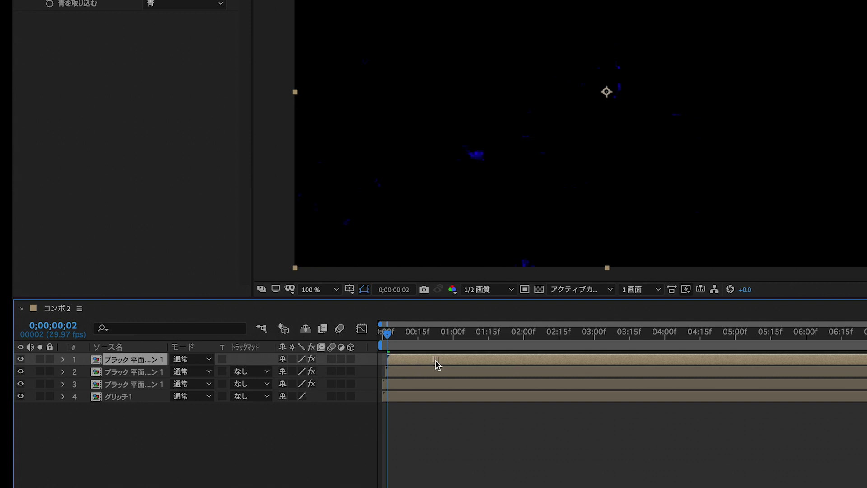
{"action": "left_click", "coordinate": [460, 435]}
Step: Set the top two layers' blend mode to 加算 (Add) and preview the RGB streaks
{"action": "left_click", "coordinate": [179, 359]}
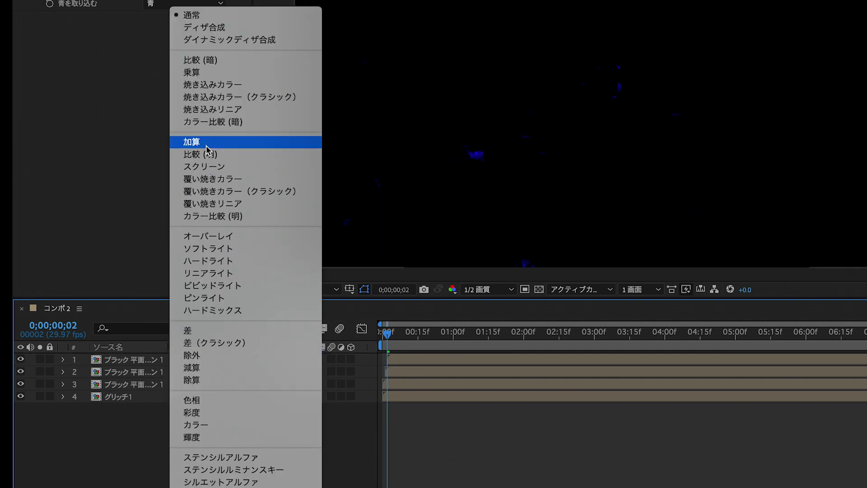
{"action": "left_click", "coordinate": [199, 141]}
{"action": "left_click", "coordinate": [199, 372]}
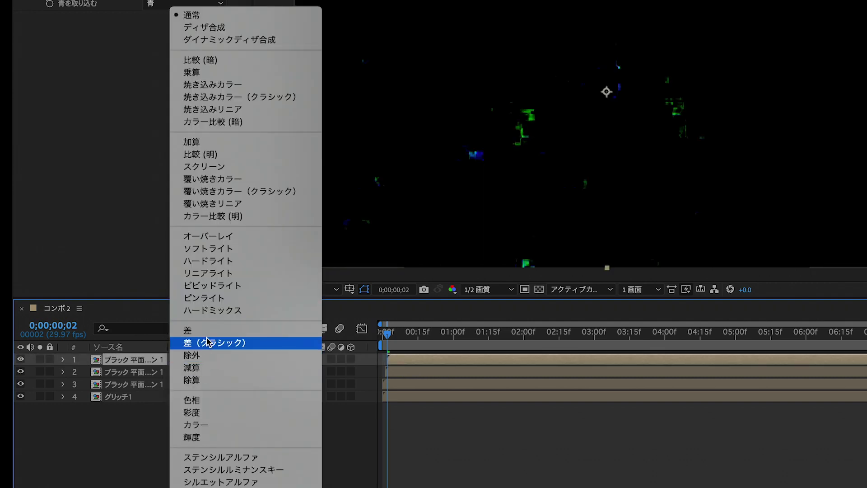
{"action": "left_click", "coordinate": [229, 145]}
{"action": "key", "text": "space"}
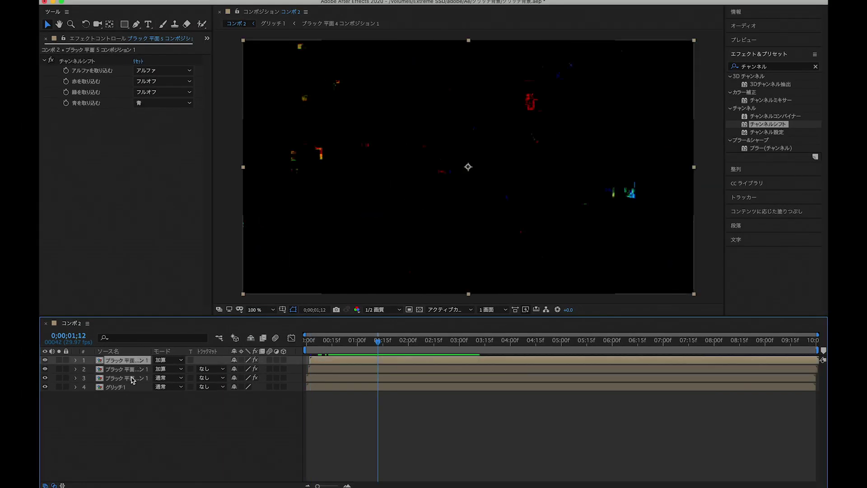
{"action": "left_click", "coordinate": [133, 380], "text": "shift"}
Step: Precompose the three speck channel layers as グリッチ2 and preview the combined glitch
{"action": "right_click", "coordinate": [126, 382]}
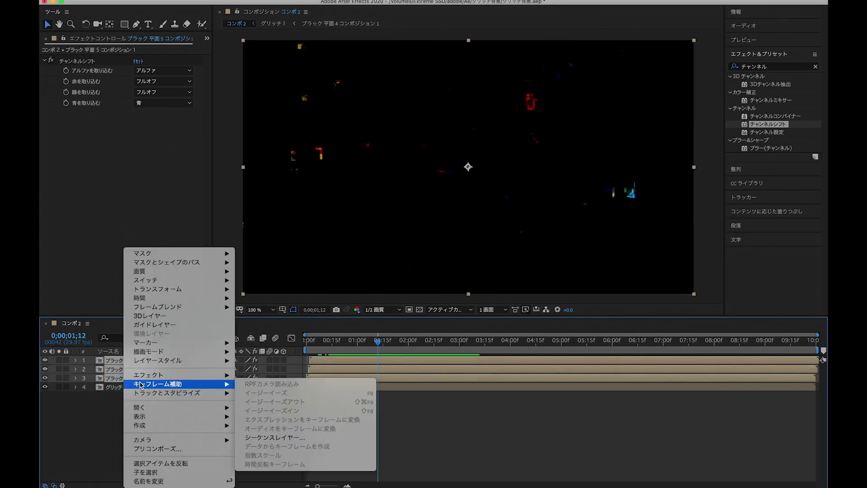
{"action": "left_click", "coordinate": [178, 449]}
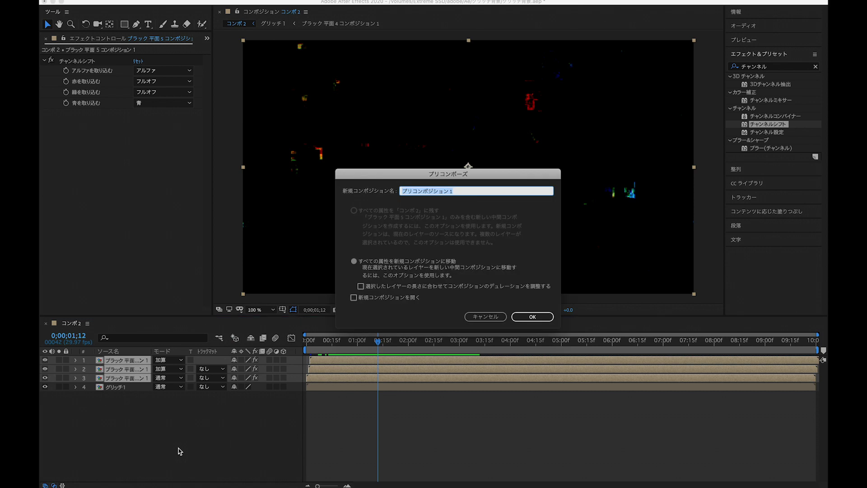
{"action": "type", "text": "く"}
{"action": "key", "text": "Return"}
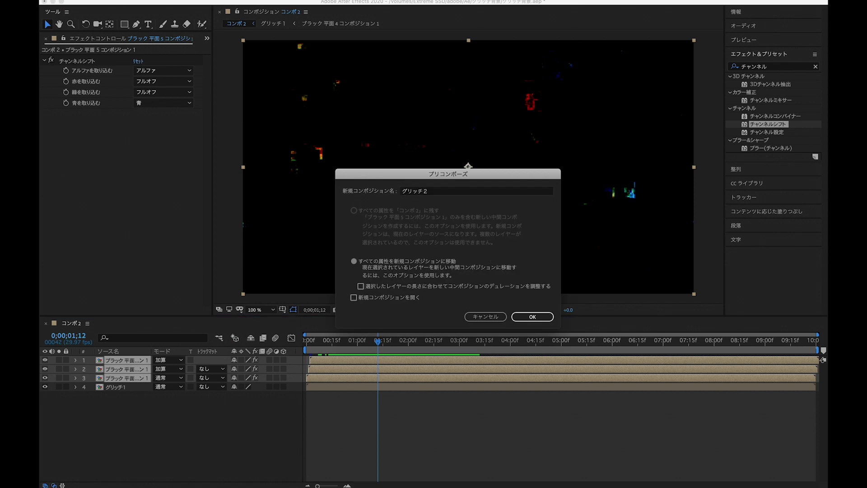
{"action": "left_click", "coordinate": [491, 413]}
{"action": "key", "text": "space"}
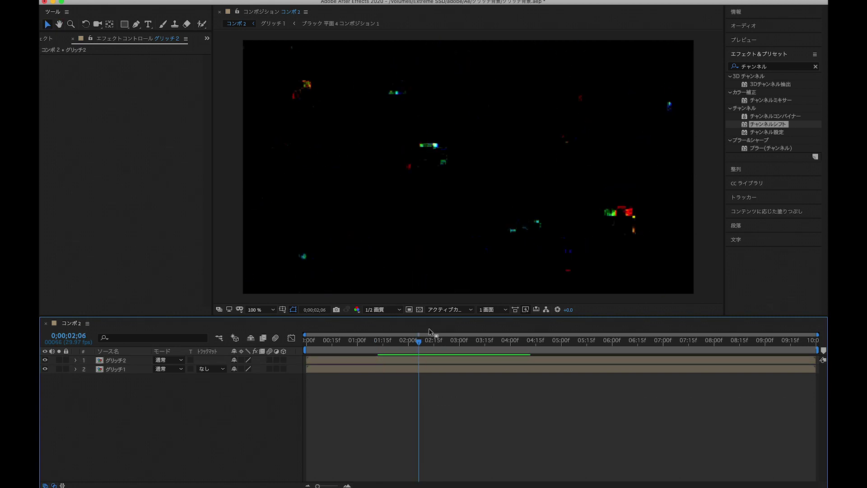
Step: Add a new full-frame black solid, ブラック 平面 6, above the glitch layers
{"action": "right_click", "coordinate": [221, 403]}
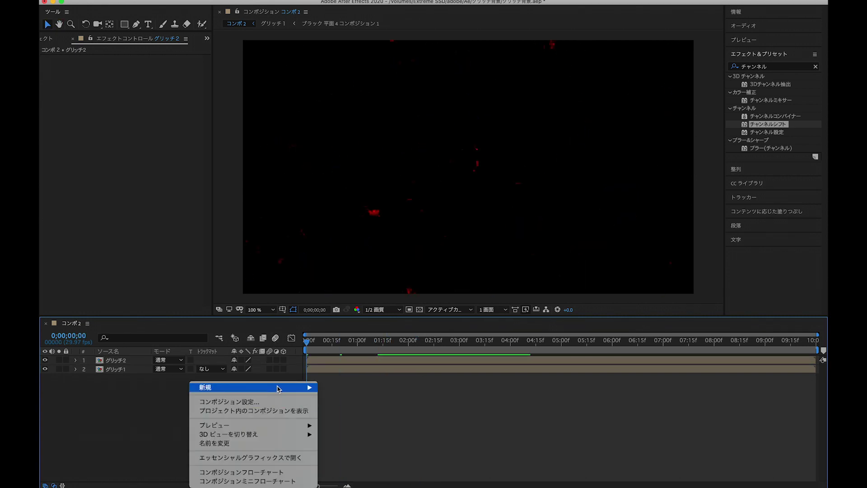
{"action": "mouse_move", "coordinate": [208, 387]}
{"action": "left_click", "coordinate": [336, 408]}
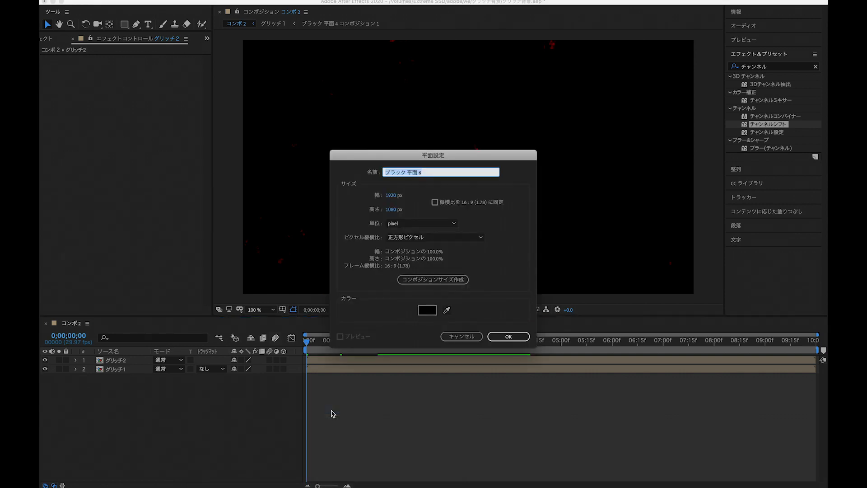
{"action": "key", "text": "Return"}
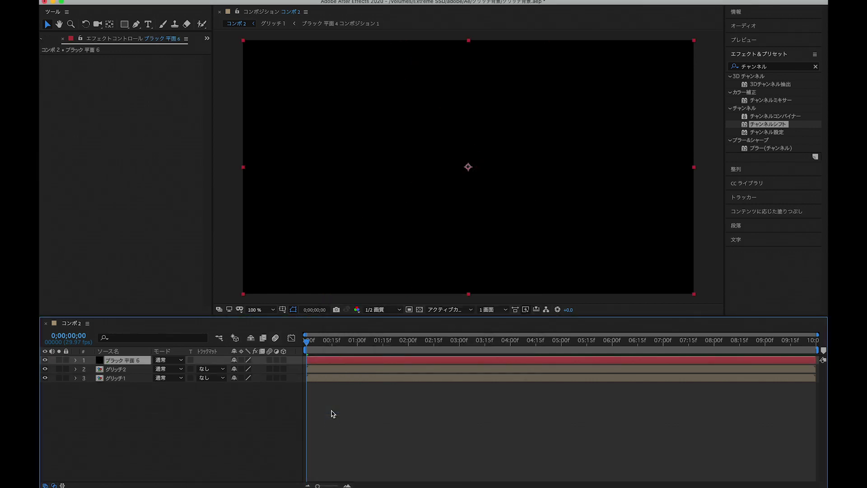
Step: Search effects for フラクタル and apply フラクタルノイズ to the new solid
{"action": "left_click", "coordinate": [767, 66]}
{"action": "key", "text": "BackSpace"}
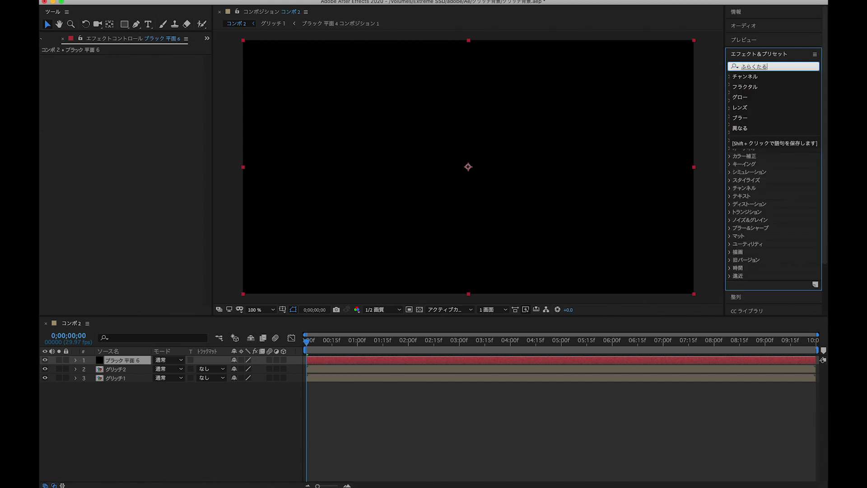
{"action": "key", "text": "space"}
{"action": "key", "text": "Return"}
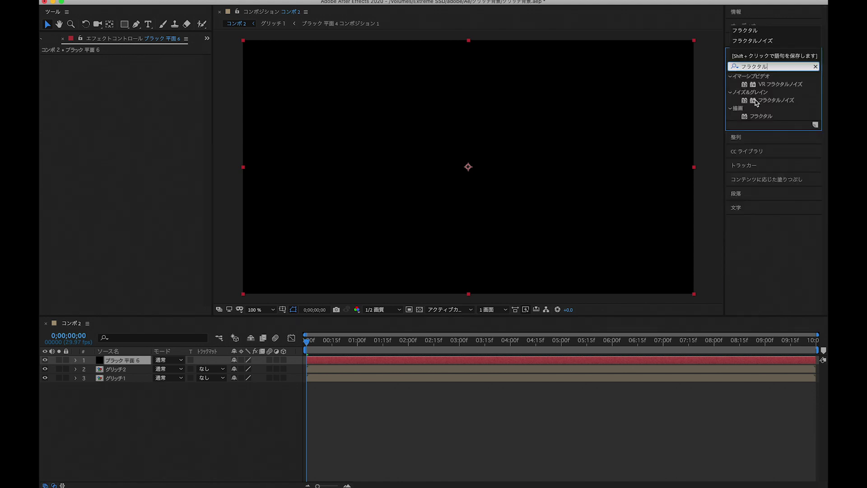
{"action": "left_click_drag", "start_coordinate": [756, 103], "coordinate": [607, 131]}
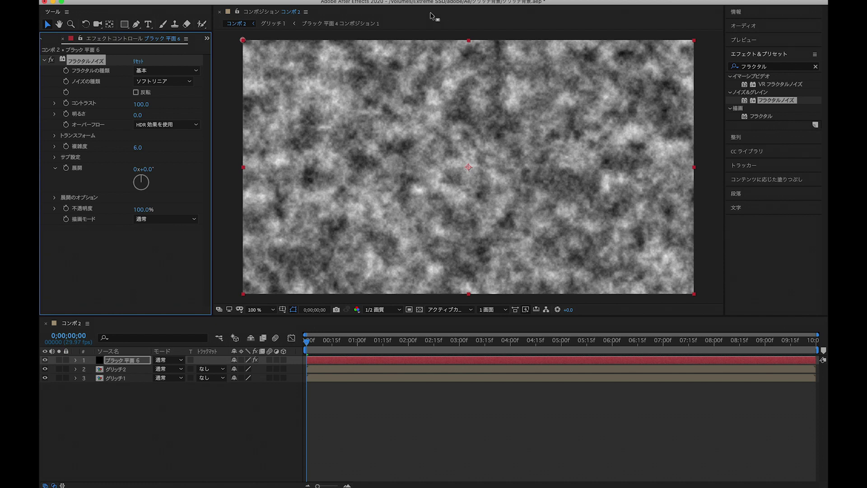
Step: Make the noise ダイナミック(プログレッシブ) ブロック type with unlinked scale width 500 and height 70
{"action": "left_click", "coordinate": [196, 70]}
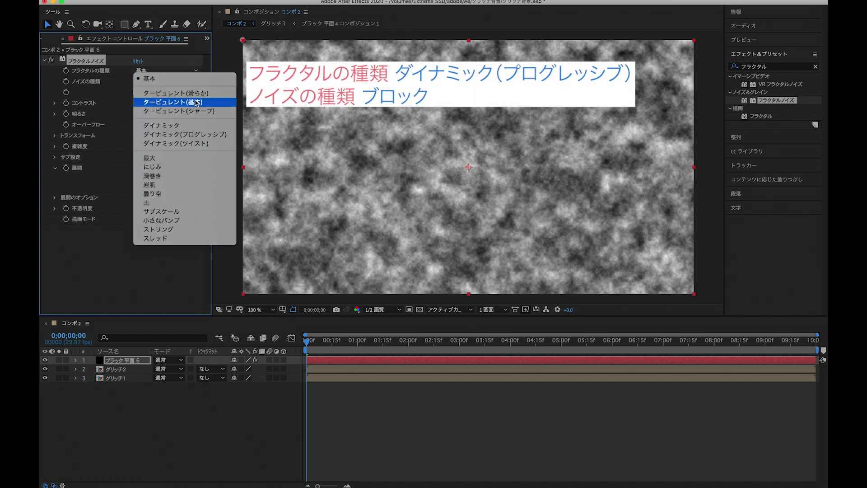
{"action": "left_click", "coordinate": [198, 134]}
{"action": "left_click", "coordinate": [187, 81]}
{"action": "left_click", "coordinate": [156, 88]}
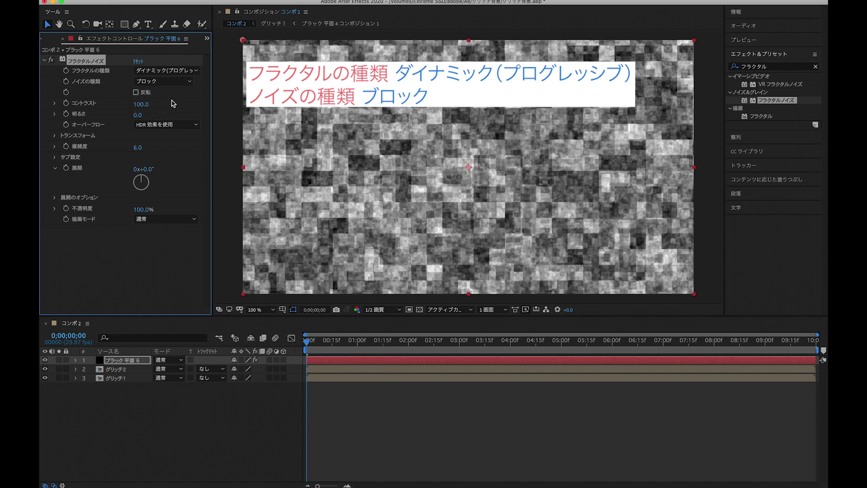
{"action": "left_click", "coordinate": [55, 136]}
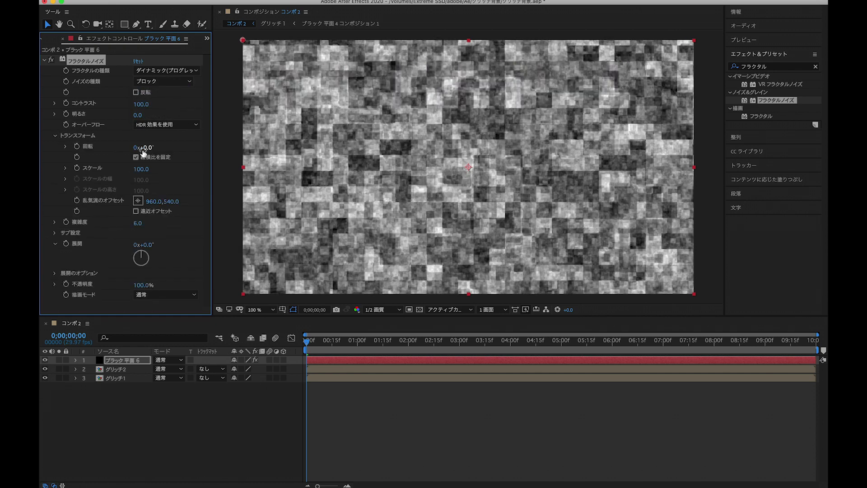
{"action": "left_click", "coordinate": [135, 157]}
{"action": "left_click", "coordinate": [143, 180]}
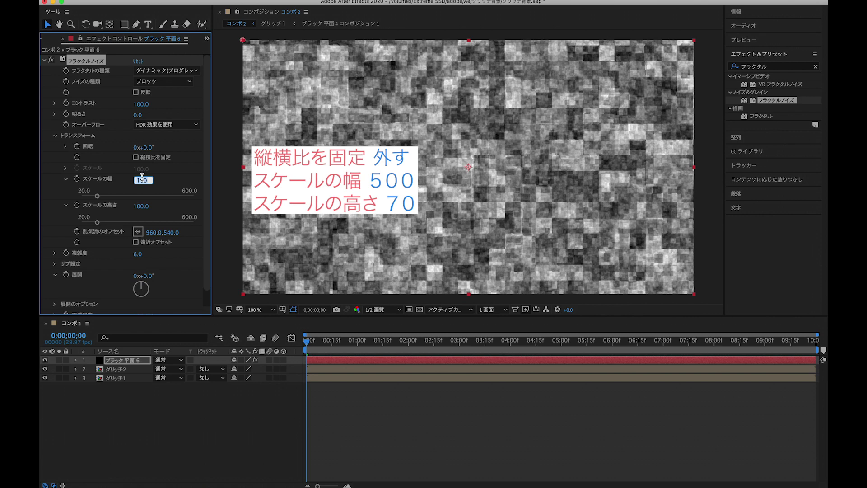
{"action": "type", "text": "500"}
{"action": "key", "text": "Return"}
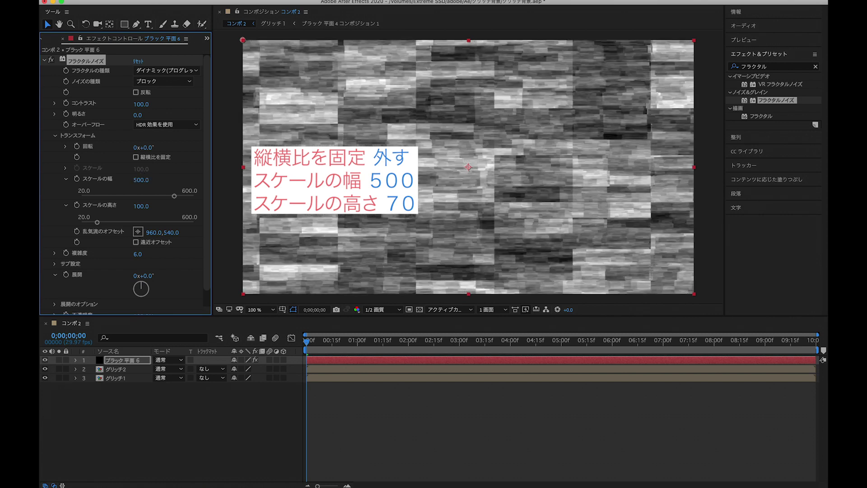
{"action": "left_click", "coordinate": [141, 206]}
{"action": "key", "text": "Return"}
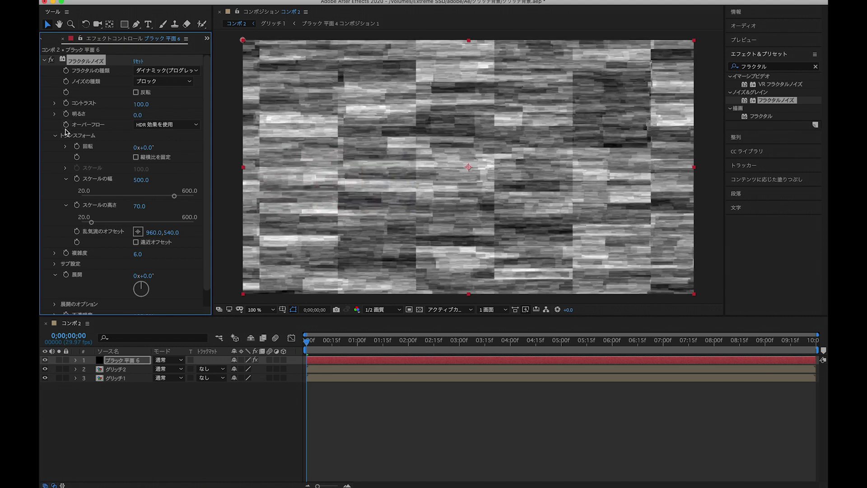
Step: Raise contrast to 950, lower brightness to -430, and preview the sparse streaks
{"action": "left_click", "coordinate": [141, 104]}
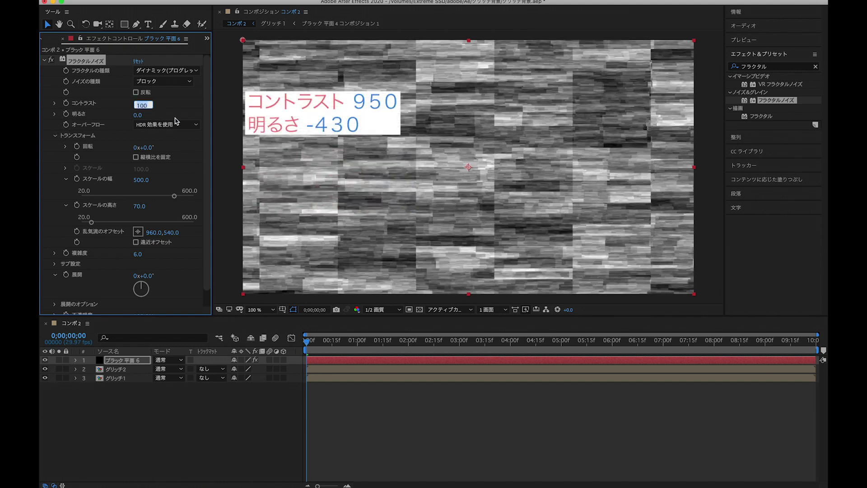
{"action": "type", "text": "950"}
{"action": "key", "text": "Return"}
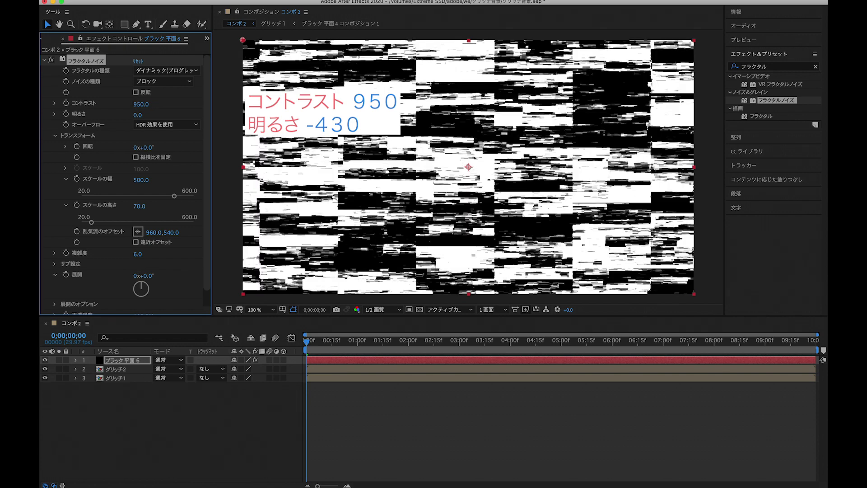
{"action": "left_click", "coordinate": [172, 114]}
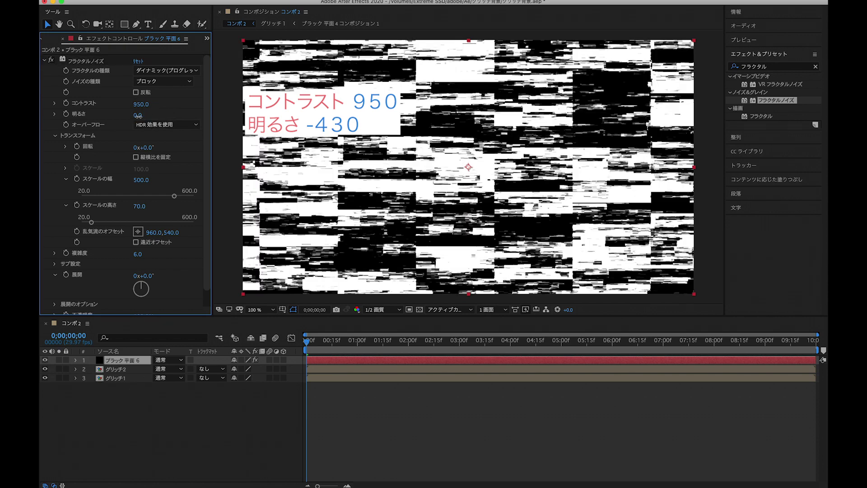
{"action": "mouse_move", "coordinate": [137, 117]}
{"action": "left_mouse_down"}
{"action": "mouse_move", "coordinate": [67, 124]}
{"action": "mouse_move", "coordinate": [122, 115]}
{"action": "mouse_move", "coordinate": [93, 118]}
{"action": "left_mouse_up"}
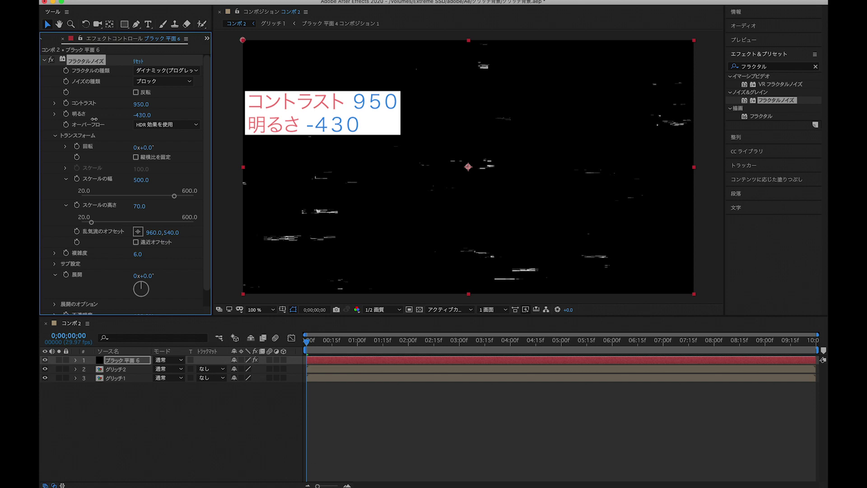
{"action": "key", "text": "space"}
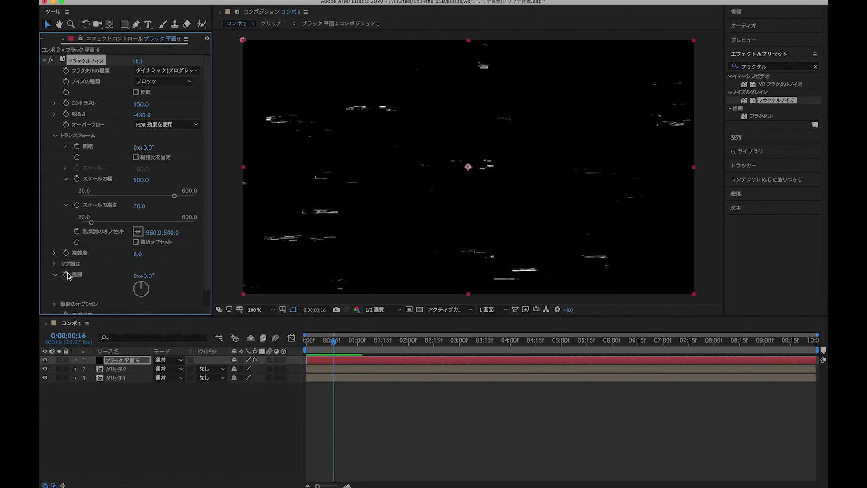
Step: Drive the noise evolution with the expression time*500, preview the flickering streaks, and collapse the layer
{"action": "left_click", "coordinate": [66, 274], "text": "alt"}
{"action": "type", "text": "time*"}
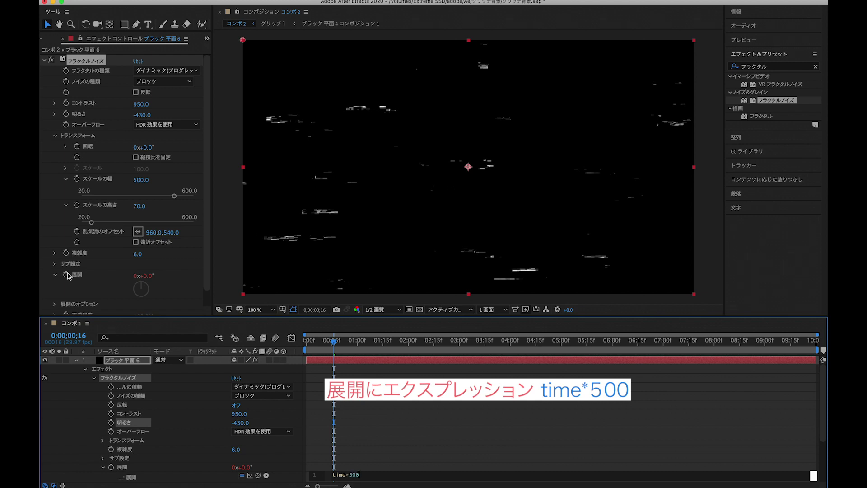
{"action": "left_click", "coordinate": [467, 411]}
{"action": "key", "text": "space"}
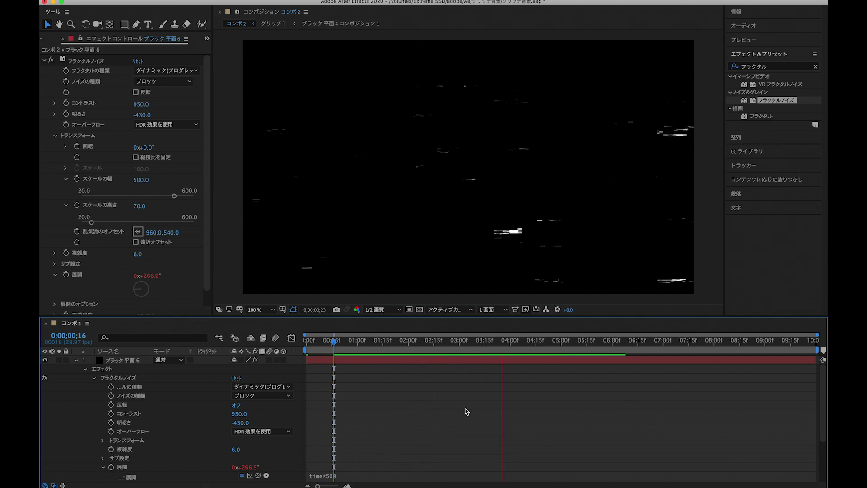
{"action": "key", "text": "space"}
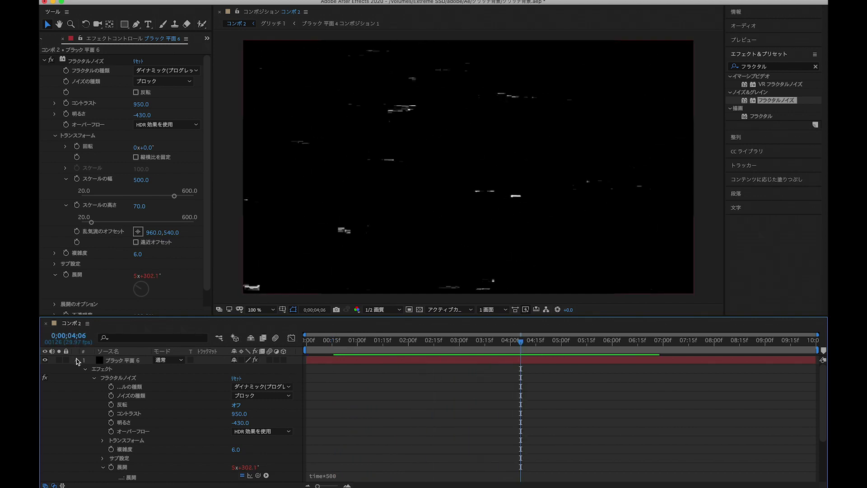
{"action": "left_click", "coordinate": [77, 362]}
{"action": "right_click", "coordinate": [142, 360]}
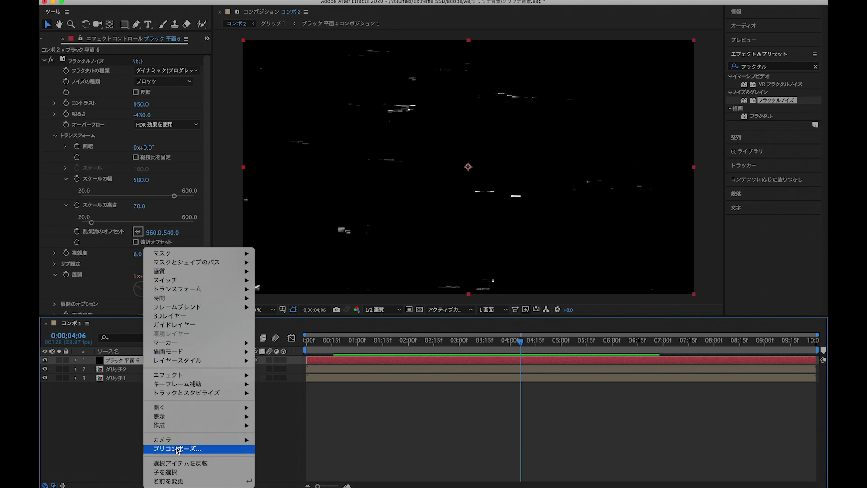
Step: Precompose the streak noise layer and apply Channel Shift (チャンネル) to the precomp
{"action": "left_click", "coordinate": [177, 448]}
{"action": "left_click", "coordinate": [534, 318]}
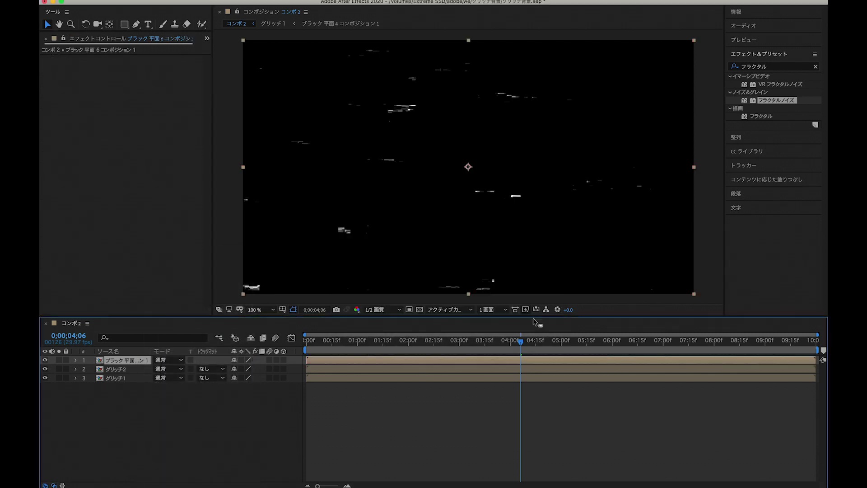
{"action": "key", "text": "BackSpace"}
{"action": "key", "text": "BackSpace"}
{"action": "key", "text": "BackSpace"}
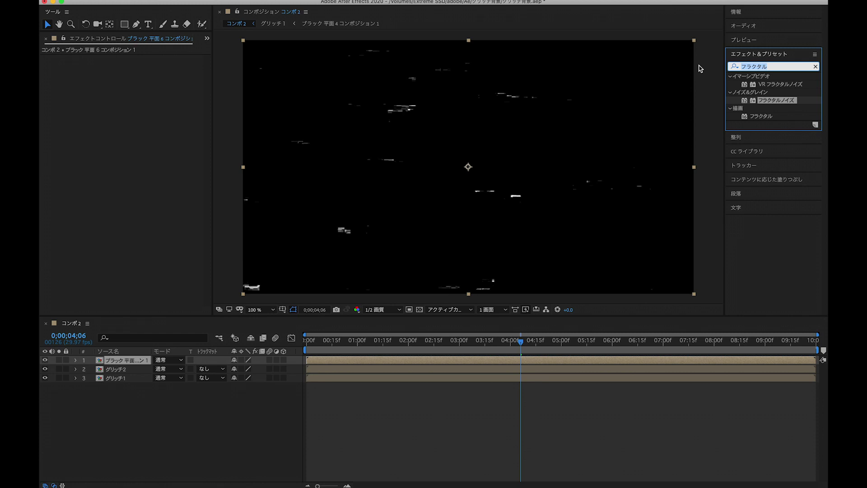
{"action": "type", "text": "ty"}
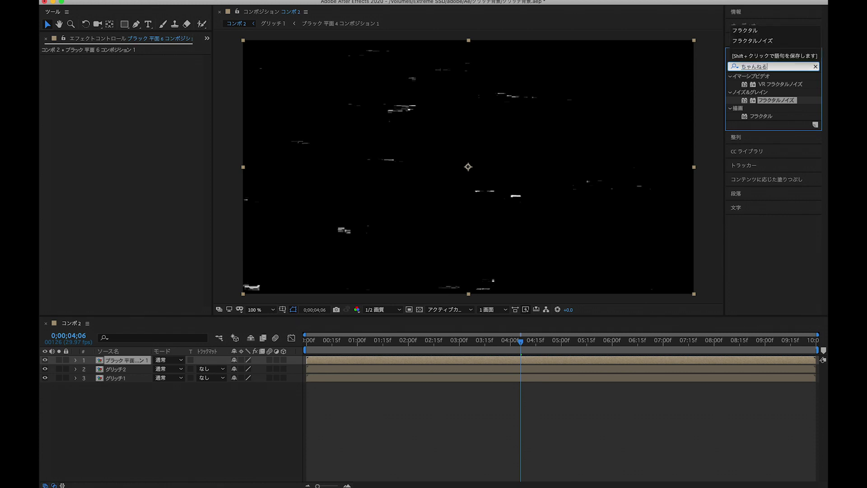
{"action": "key", "text": "space"}
{"action": "key", "text": "Return"}
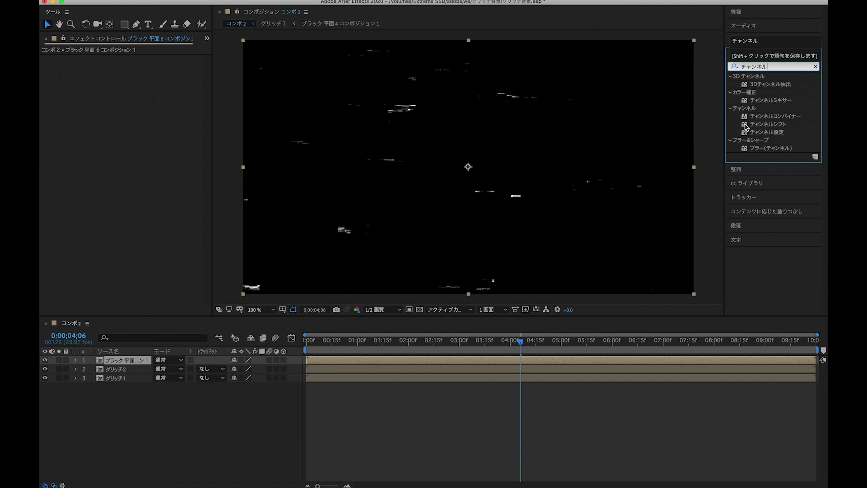
{"action": "left_click_drag", "start_coordinate": [746, 127], "coordinate": [603, 120]}
Step: Duplicate the noise precomp and set the top copy's red and green to Full Off, keeping blue
{"action": "left_click", "coordinate": [103, 362]}
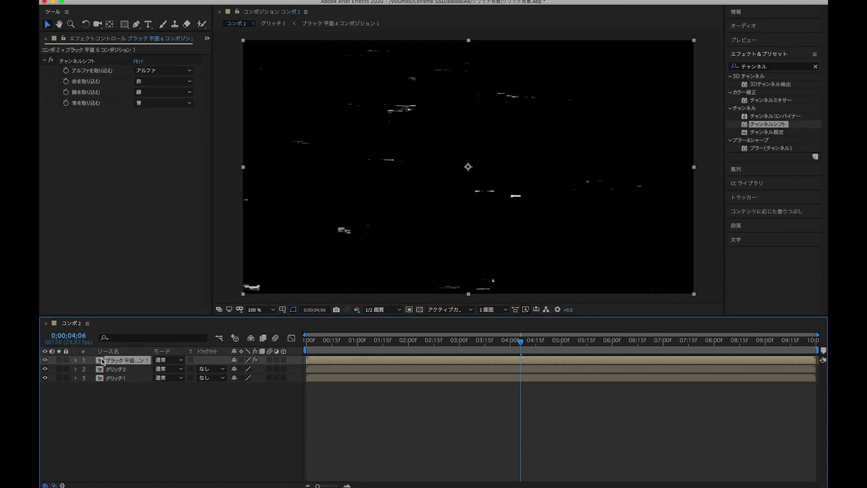
{"action": "key", "text": "ctrl+d"}
{"action": "key", "text": "ctrl+d"}
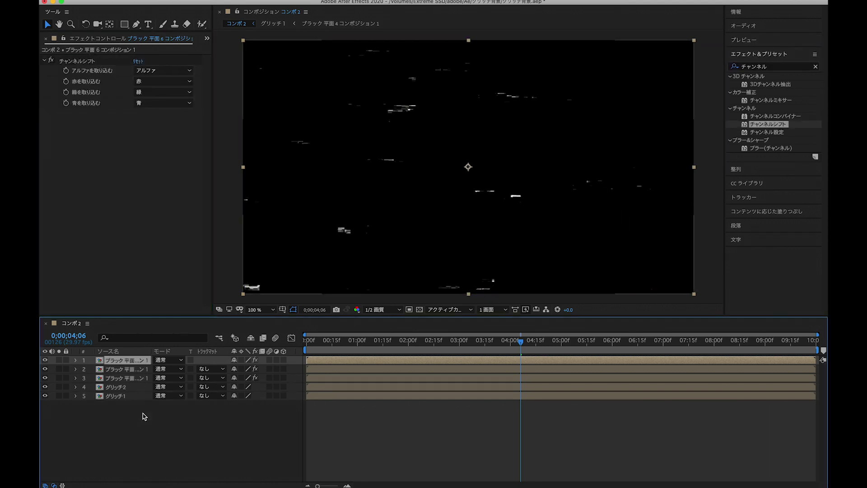
{"action": "left_click", "coordinate": [156, 82]}
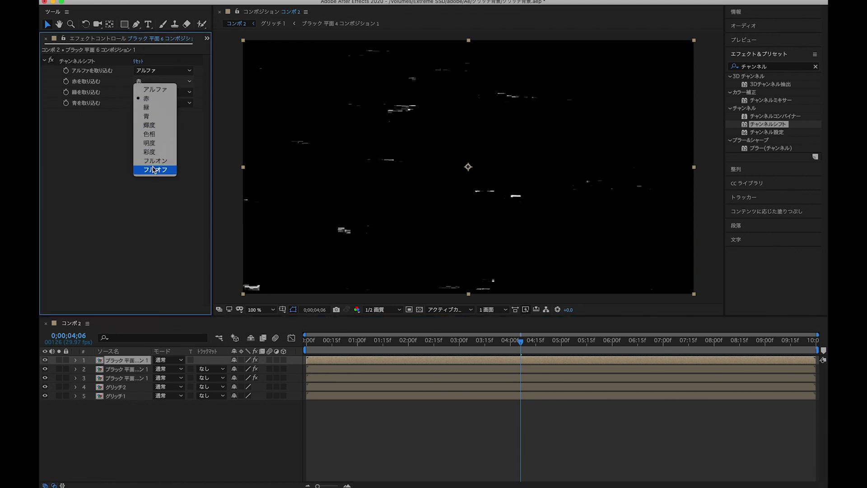
{"action": "key", "text": "Return"}
{"action": "left_click", "coordinate": [164, 92]}
{"action": "key", "text": "Return"}
Step: Set the second copy's red and blue channels to Full Off, keeping only green
{"action": "left_click", "coordinate": [140, 369]}
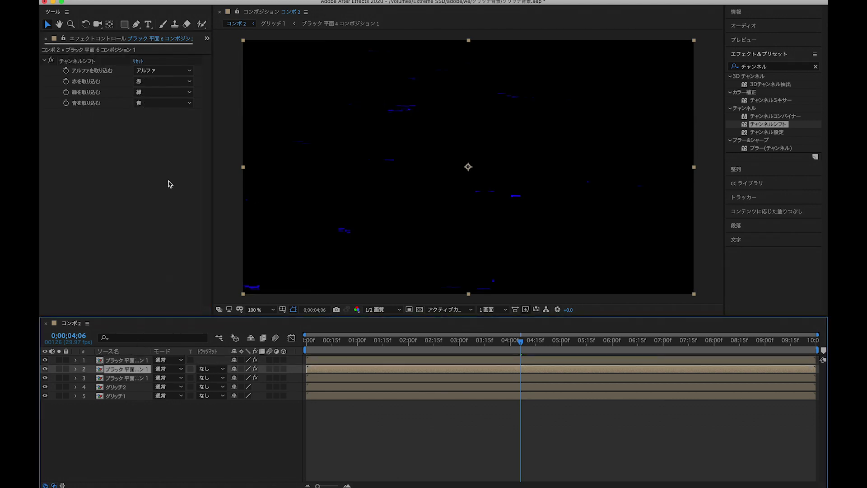
{"action": "left_click", "coordinate": [162, 82]}
{"action": "left_click", "coordinate": [158, 169]}
{"action": "left_click", "coordinate": [163, 103]}
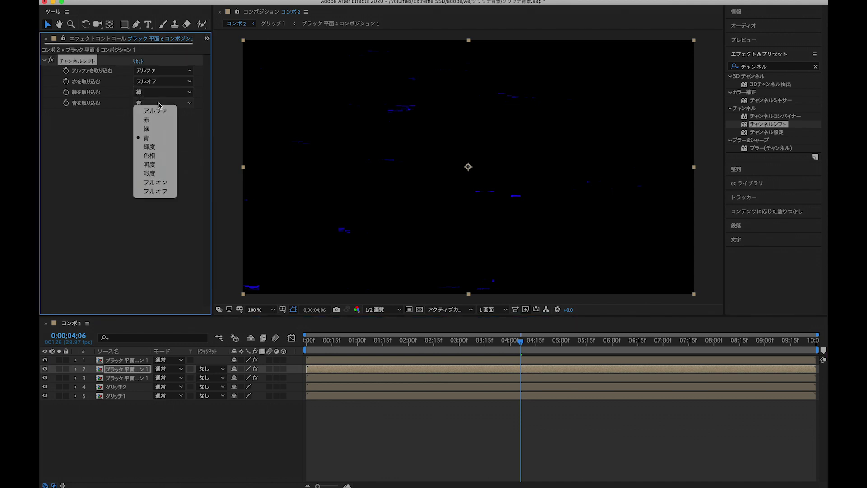
{"action": "left_click", "coordinate": [159, 194]}
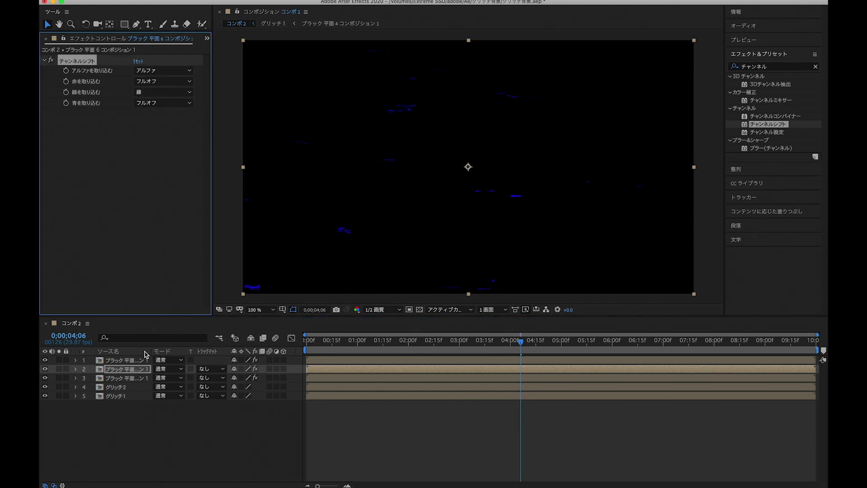
Step: Set the third copy's green and blue channels to Full Off, keeping only red
{"action": "left_click", "coordinate": [144, 379]}
{"action": "left_click", "coordinate": [163, 92]}
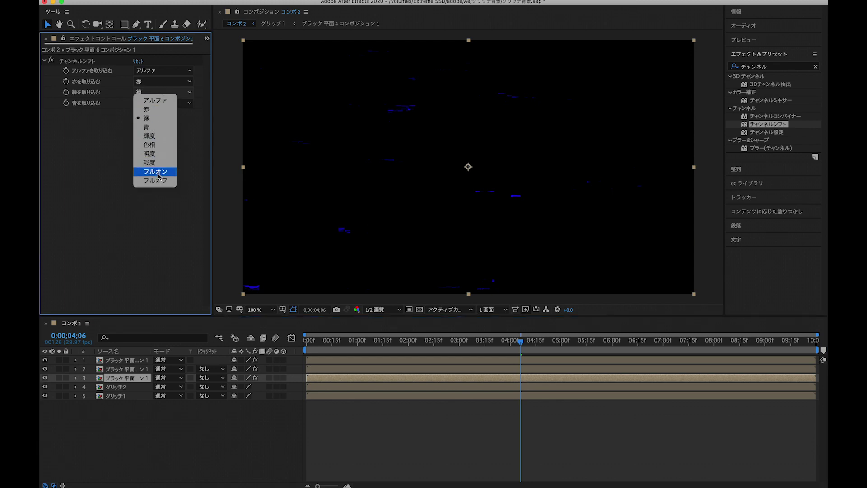
{"action": "left_click", "coordinate": [158, 181]}
{"action": "left_click", "coordinate": [163, 103]}
{"action": "left_click", "coordinate": [163, 194]}
Step: Check the copies near the timeline start and set the top copy's blend mode to 加算 (Add)
{"action": "left_click_drag", "start_coordinate": [474, 343], "coordinate": [288, 346]}
{"action": "key", "text": "space"}
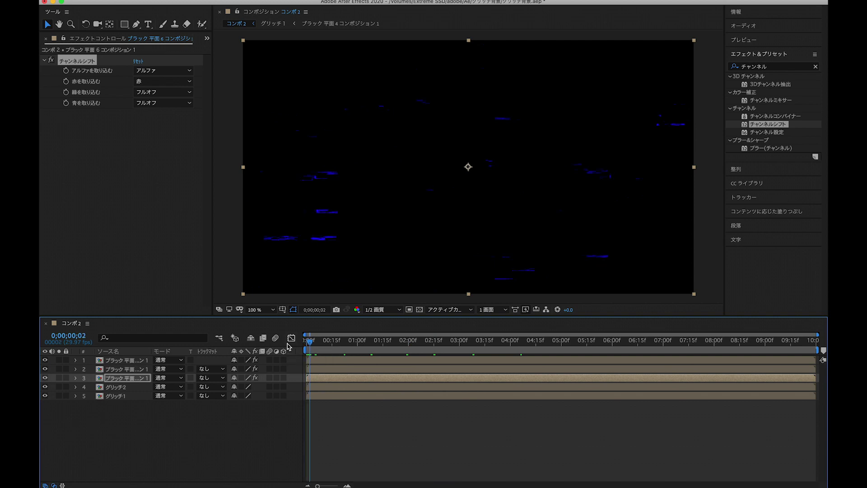
{"action": "left_click", "coordinate": [332, 368]}
{"action": "left_click", "coordinate": [335, 360], "text": "shift"}
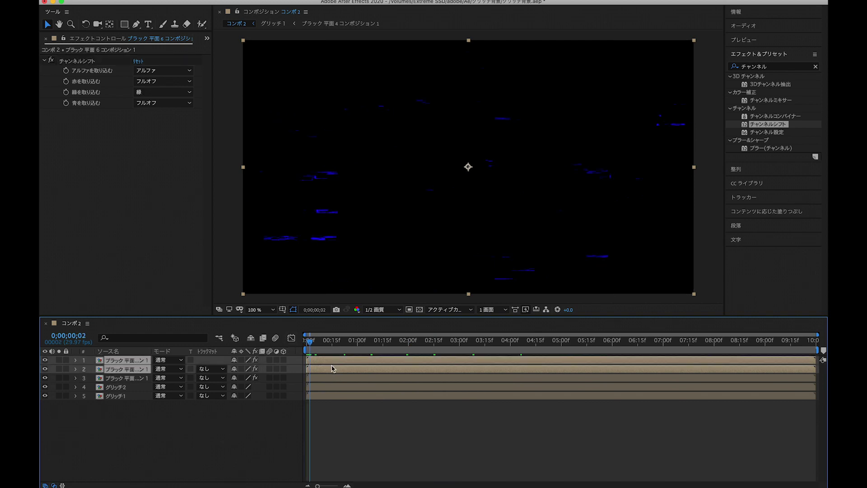
{"action": "left_click", "coordinate": [344, 406]}
{"action": "left_click", "coordinate": [346, 362]}
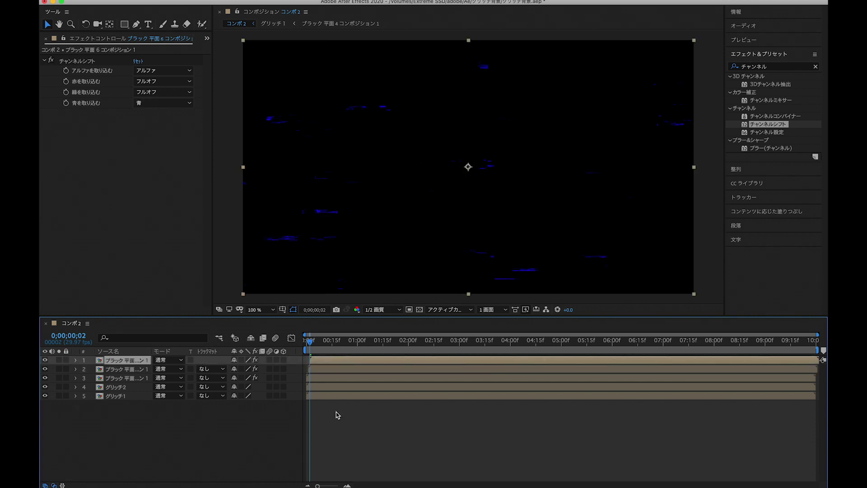
{"action": "left_click", "coordinate": [175, 360]}
{"action": "left_click", "coordinate": [182, 204]}
{"action": "left_click", "coordinate": [177, 360]}
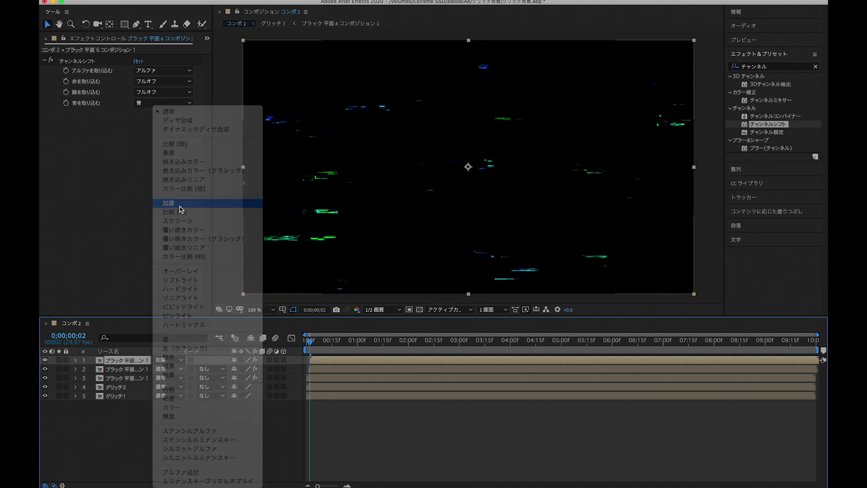
Step: Set the second copy to 加算 (Add), then precompose all three colour copies as グリッチ3
{"action": "left_click", "coordinate": [180, 207]}
{"action": "left_click", "coordinate": [190, 468]}
{"action": "left_click", "coordinate": [144, 360]}
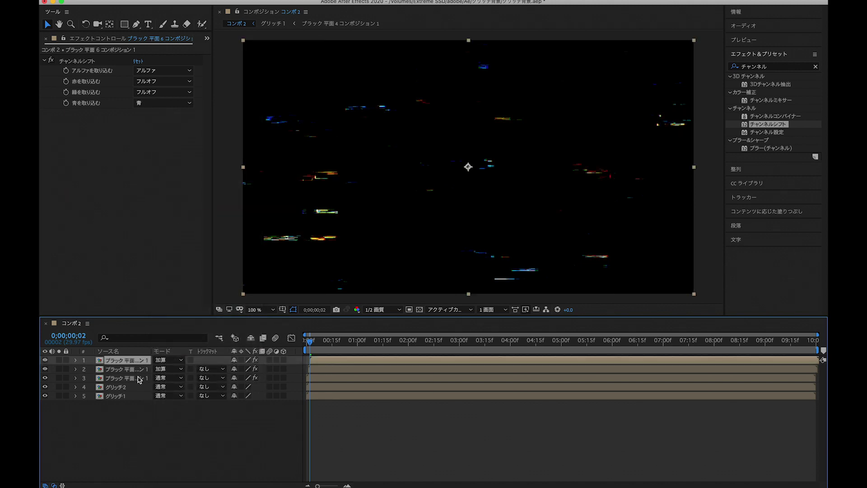
{"action": "left_click", "coordinate": [138, 378], "text": "shift"}
{"action": "right_click", "coordinate": [132, 380]}
{"action": "left_click", "coordinate": [162, 448]}
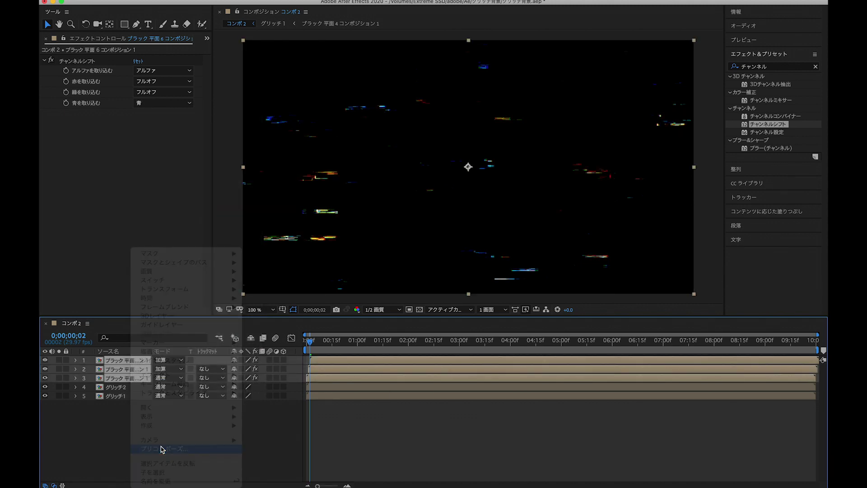
{"action": "type", "text": "ぐ"}
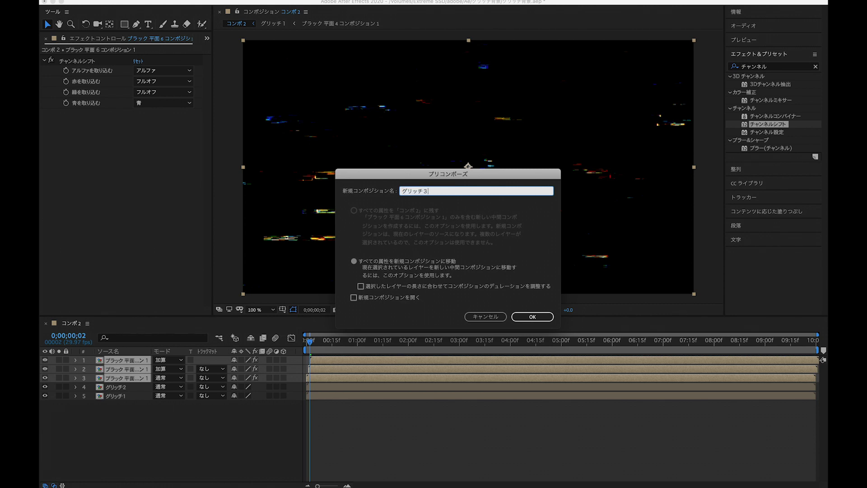
{"action": "left_click", "coordinate": [533, 316]}
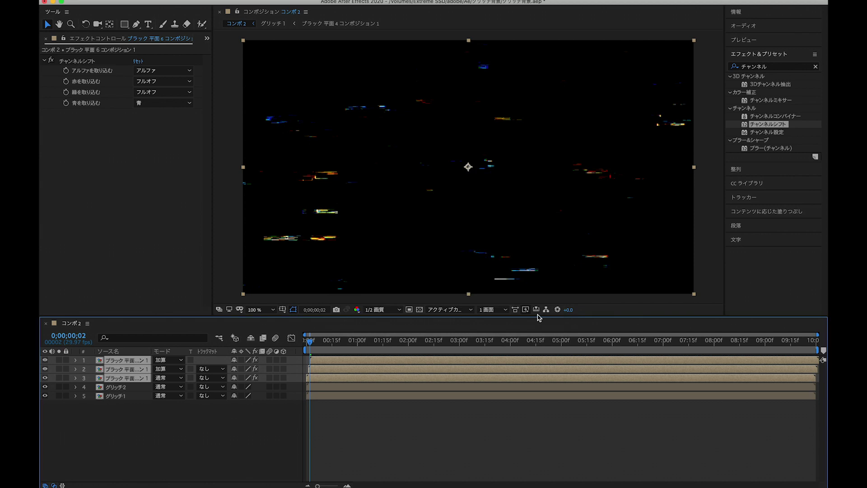
Step: Set both グリッチ3 and グリッチ2 to 加算 (Add) blending and preview the result
{"action": "key", "text": "space"}
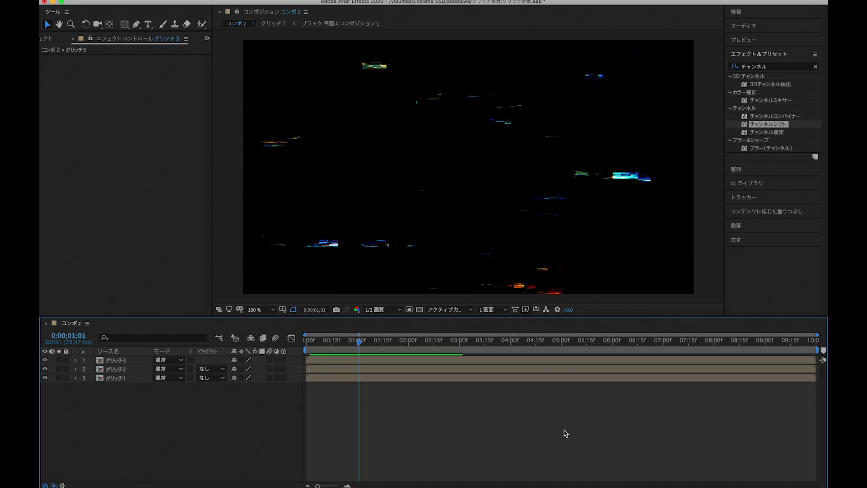
{"action": "left_click", "coordinate": [181, 361]}
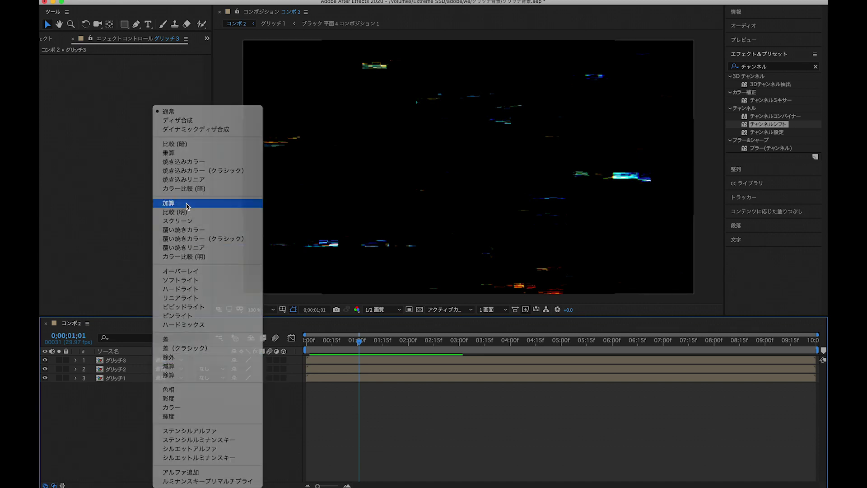
{"action": "left_click", "coordinate": [189, 201]}
{"action": "left_click", "coordinate": [171, 377]}
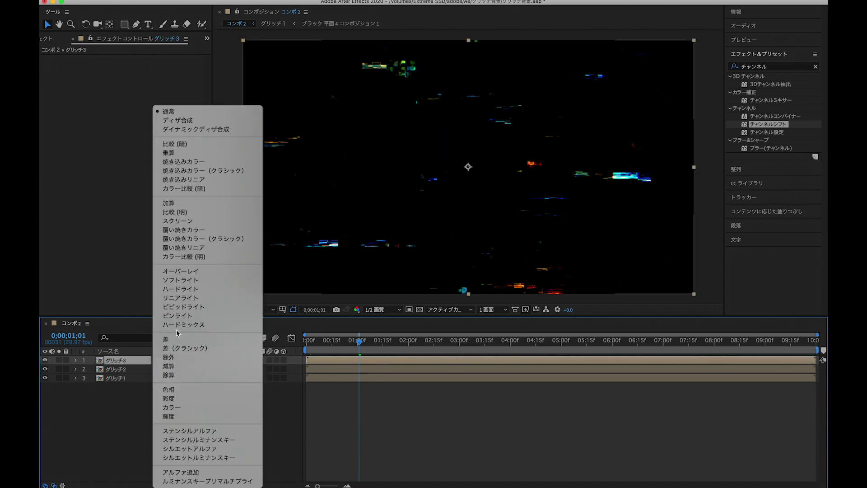
{"action": "left_click", "coordinate": [181, 203]}
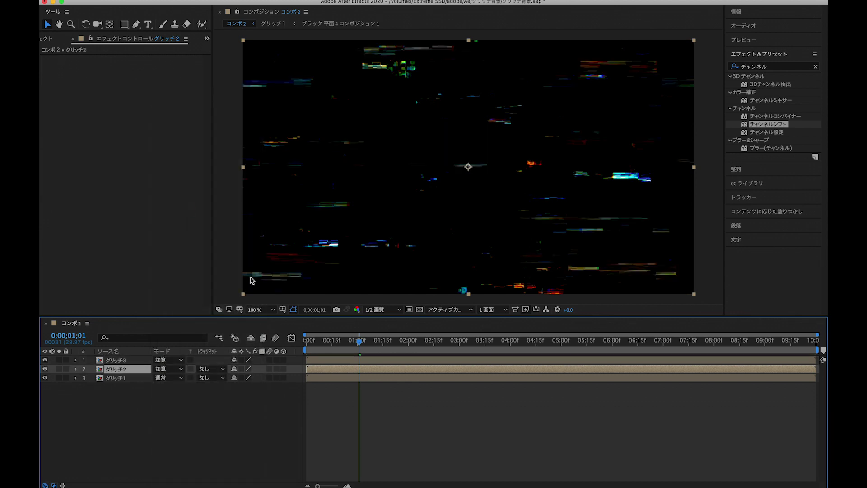
{"action": "left_click", "coordinate": [407, 462]}
{"action": "key", "text": "space"}
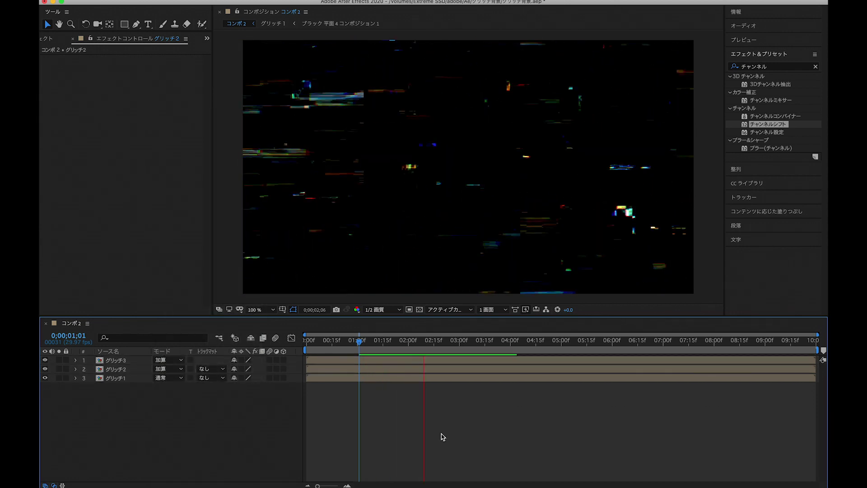
{"action": "key", "text": "space"}
{"action": "left_click", "coordinate": [775, 66]}
Step: Apply グロー (Glow) to グリッチ3 with threshold 30.2%, radius 61, intensity 1.9, then preview
{"action": "type", "text": "gur"}
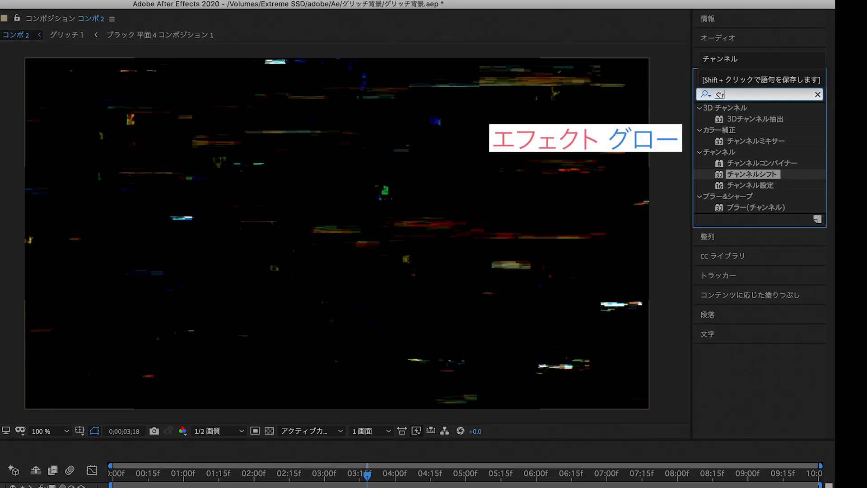
{"action": "type", "text": "o-"}
{"action": "key", "text": "space"}
{"action": "key", "text": "Return"}
{"action": "left_click_drag", "start_coordinate": [732, 141], "coordinate": [492, 362]}
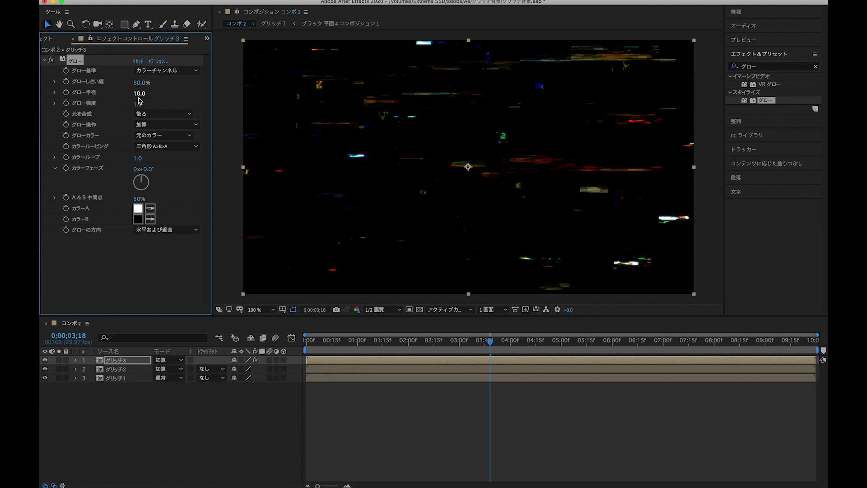
{"action": "left_click_drag", "start_coordinate": [149, 106], "coordinate": [169, 108]}
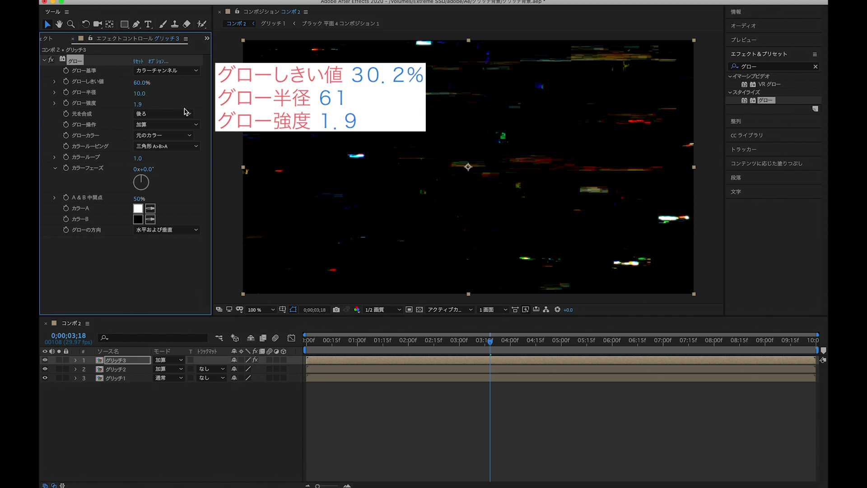
{"action": "left_click_drag", "start_coordinate": [140, 82], "coordinate": [80, 82]}
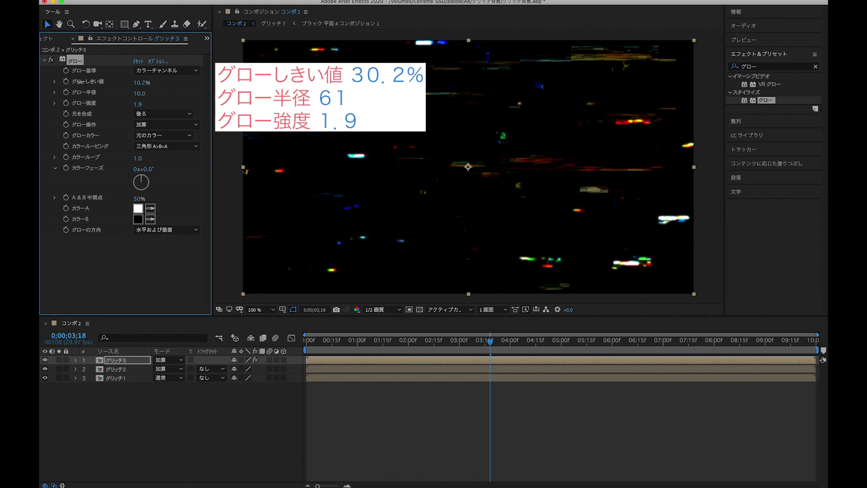
{"action": "left_click_drag", "start_coordinate": [81, 82], "coordinate": [103, 83]}
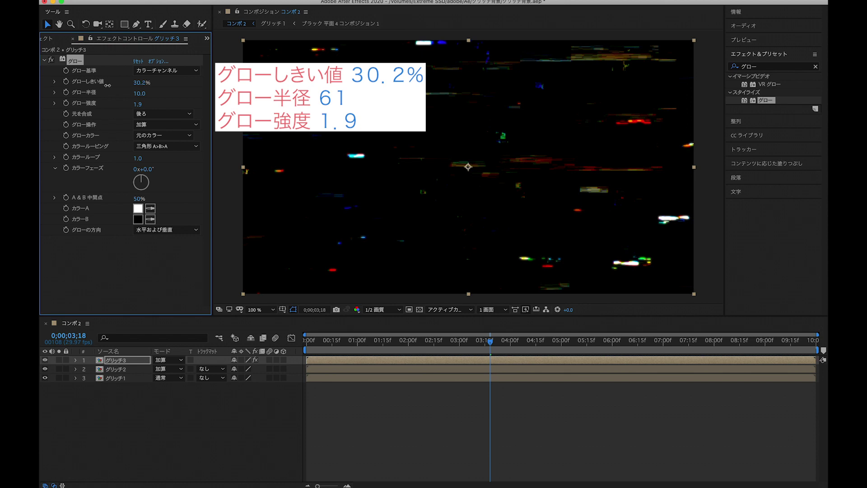
{"action": "mouse_move", "coordinate": [153, 93]}
{"action": "left_mouse_down"}
{"action": "mouse_move", "coordinate": [195, 97]}
{"action": "mouse_move", "coordinate": [166, 99]}
{"action": "left_mouse_up"}
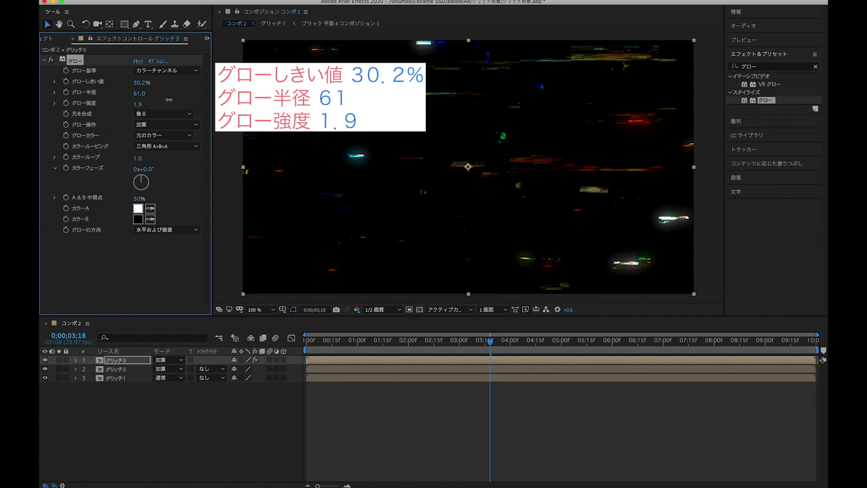
{"action": "key", "text": "space"}
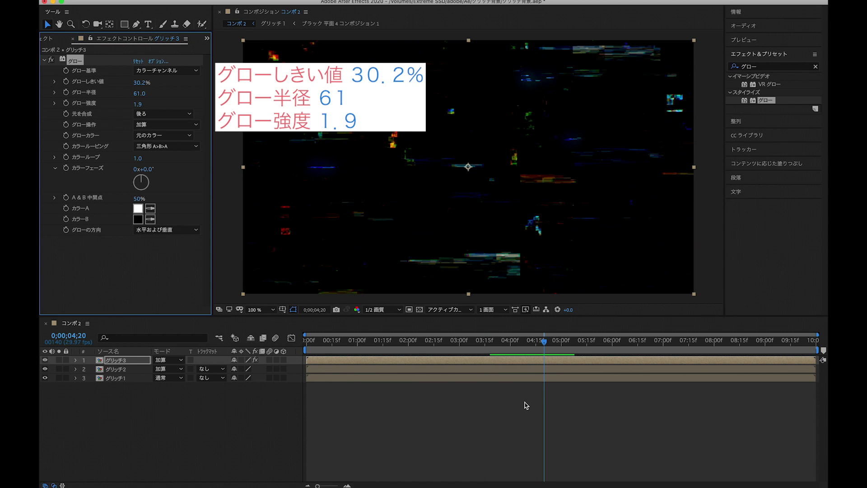
Step: Apply グロー to グリッチ2 with intensity 2.5, threshold 45.1%, radius 50, and preview from the start
{"action": "left_click", "coordinate": [752, 105]}
{"action": "left_click_drag", "start_coordinate": [675, 310], "coordinate": [629, 369]}
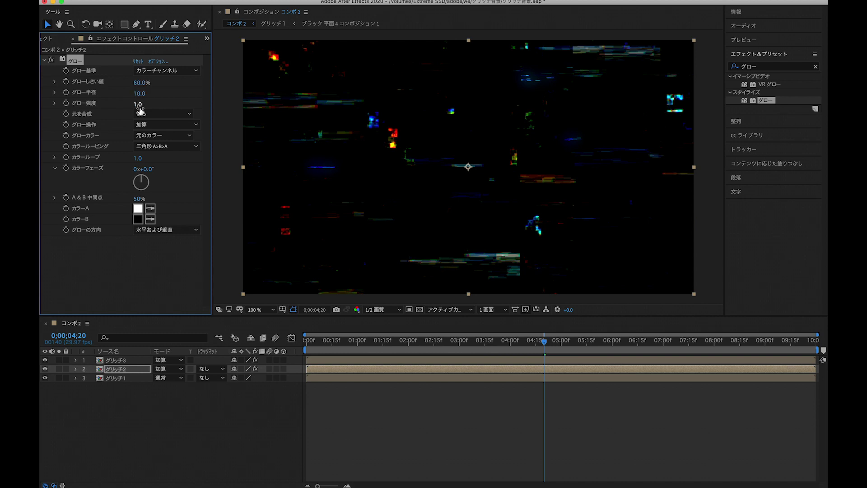
{"action": "left_click_drag", "start_coordinate": [150, 105], "coordinate": [211, 109]}
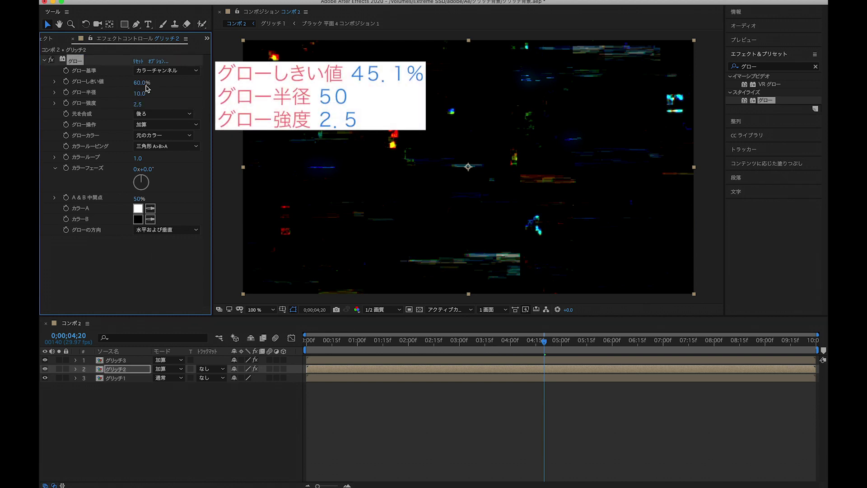
{"action": "mouse_move", "coordinate": [140, 83]}
{"action": "left_mouse_down"}
{"action": "mouse_move", "coordinate": [106, 83]}
{"action": "mouse_move", "coordinate": [125, 85]}
{"action": "left_mouse_up"}
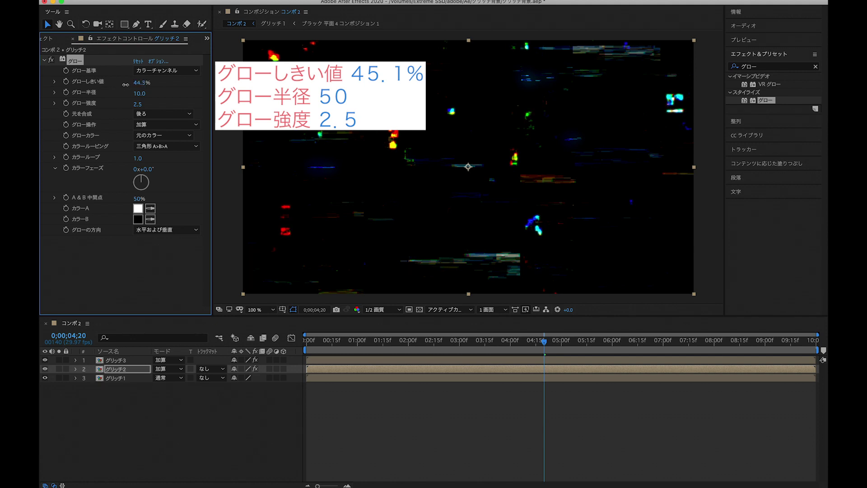
{"action": "mouse_move", "coordinate": [139, 93]}
{"action": "left_mouse_down"}
{"action": "mouse_move", "coordinate": [169, 96]}
{"action": "mouse_move", "coordinate": [159, 95]}
{"action": "left_mouse_up"}
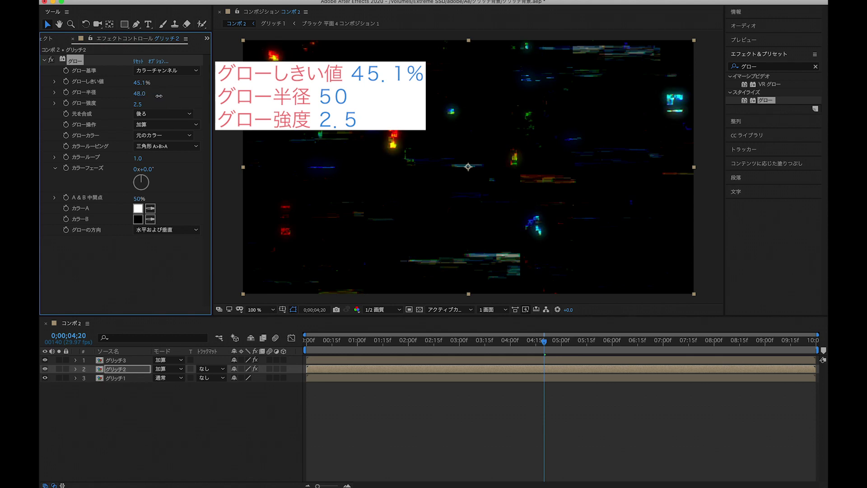
{"action": "key", "text": "space"}
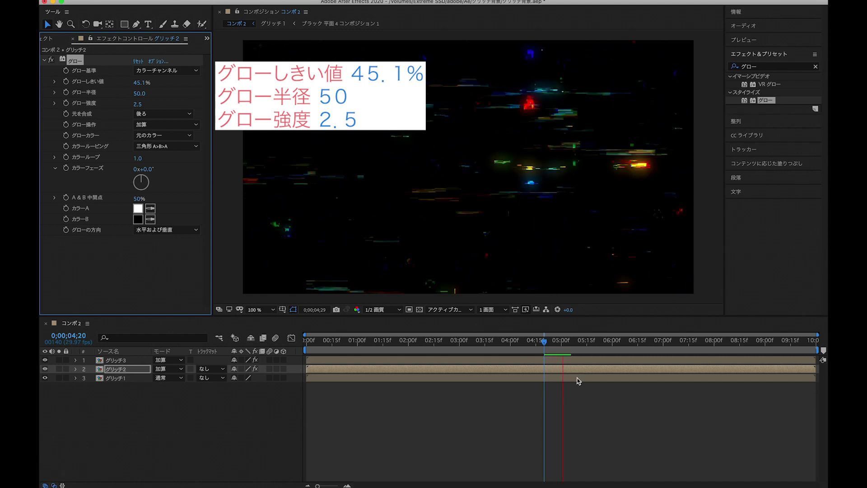
{"action": "left_click_drag", "start_coordinate": [592, 342], "coordinate": [535, 352]}
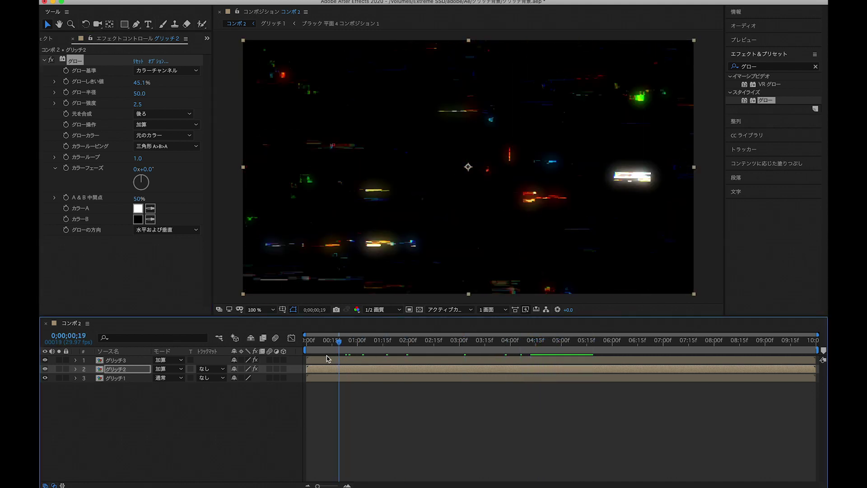
{"action": "left_click_drag", "start_coordinate": [535, 352], "coordinate": [310, 352]}
{"action": "key", "text": "space"}
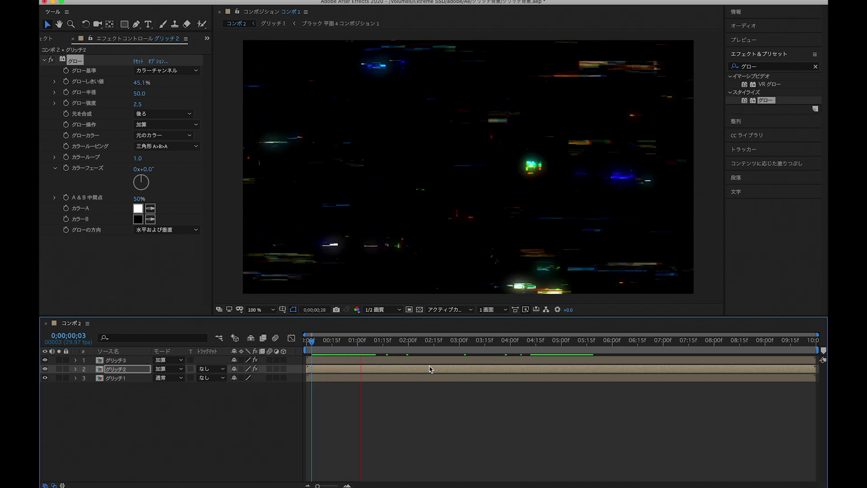
{"action": "key", "text": "space"}
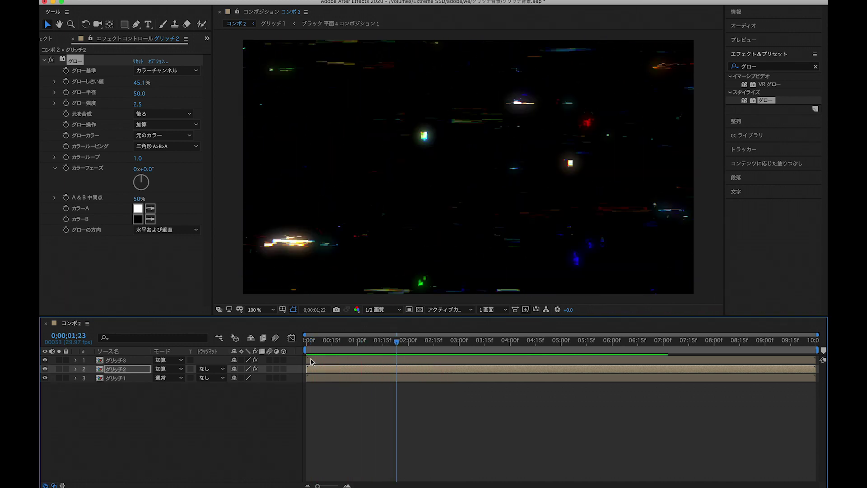
Step: Add a text layer reading 'Glitch' in the composition
{"action": "left_click", "coordinate": [148, 24]}
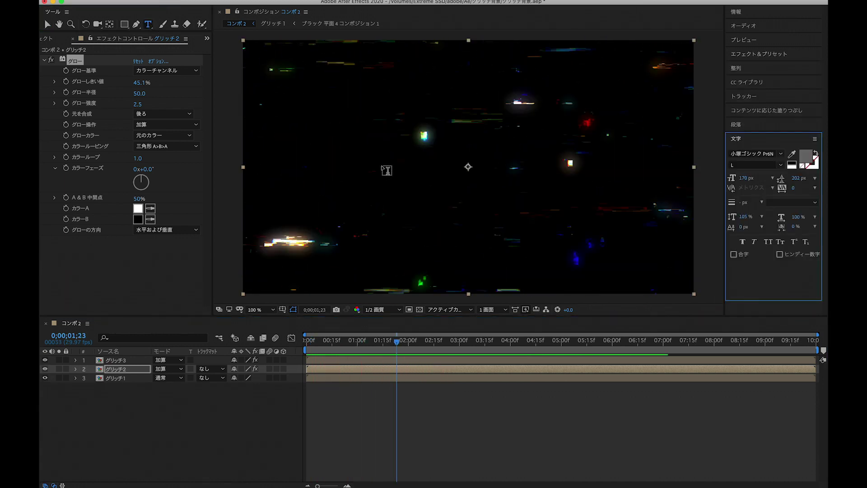
{"action": "left_click", "coordinate": [382, 173]}
{"action": "type", "text": "G"}
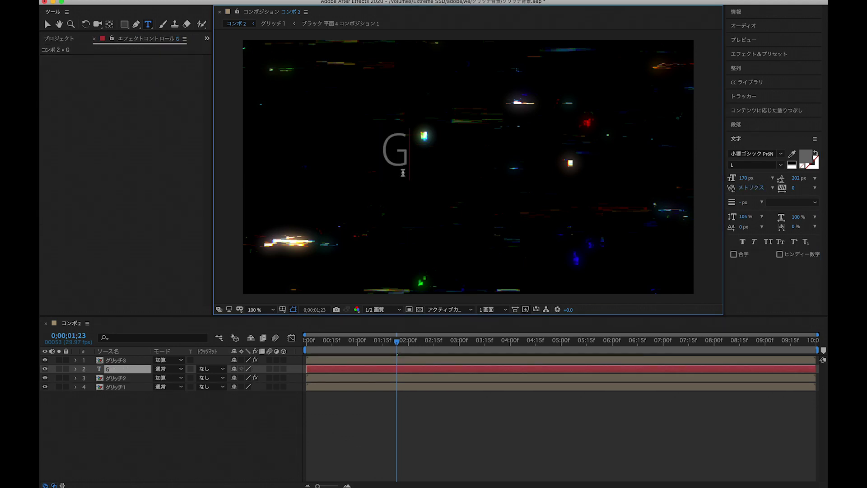
{"action": "type", "text": "li"}
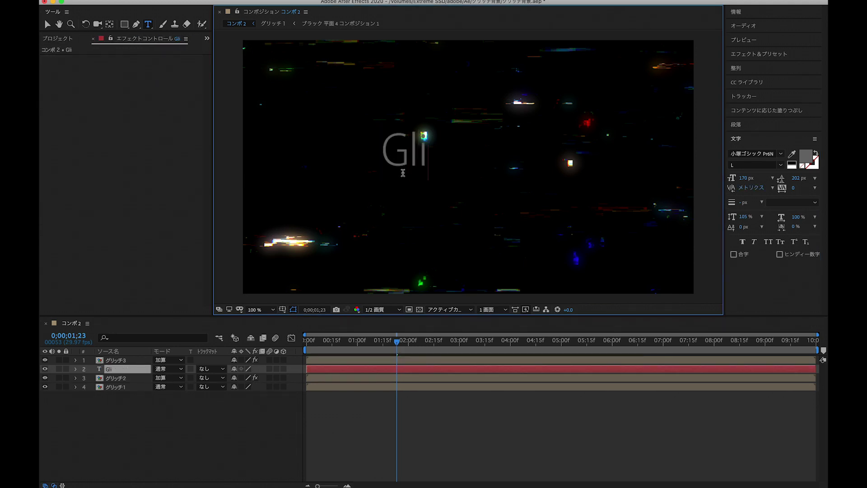
{"action": "type", "text": "tch"}
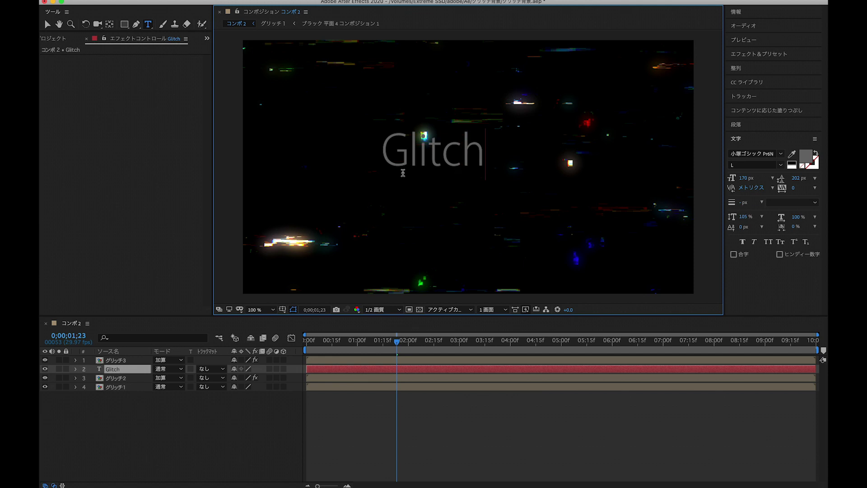
{"action": "left_click", "coordinate": [48, 24]}
Step: Make the Glitch title white, 168 px, in the EL font weight
{"action": "left_click", "coordinate": [805, 159]}
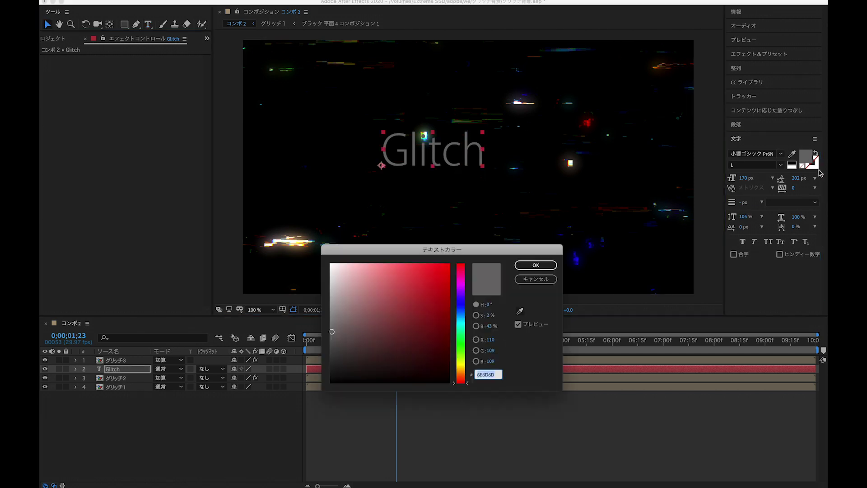
{"action": "left_click_drag", "start_coordinate": [414, 311], "coordinate": [321, 254]}
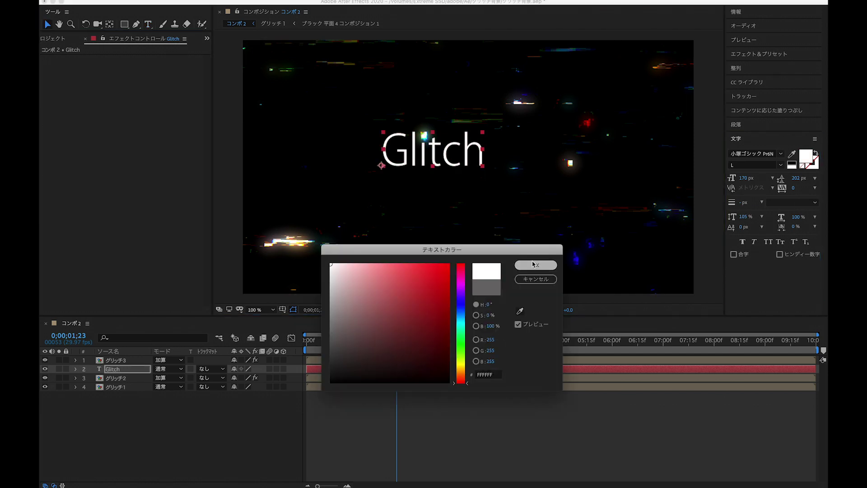
{"action": "left_click", "coordinate": [535, 265]}
{"action": "left_click_drag", "start_coordinate": [748, 178], "coordinate": [750, 182]}
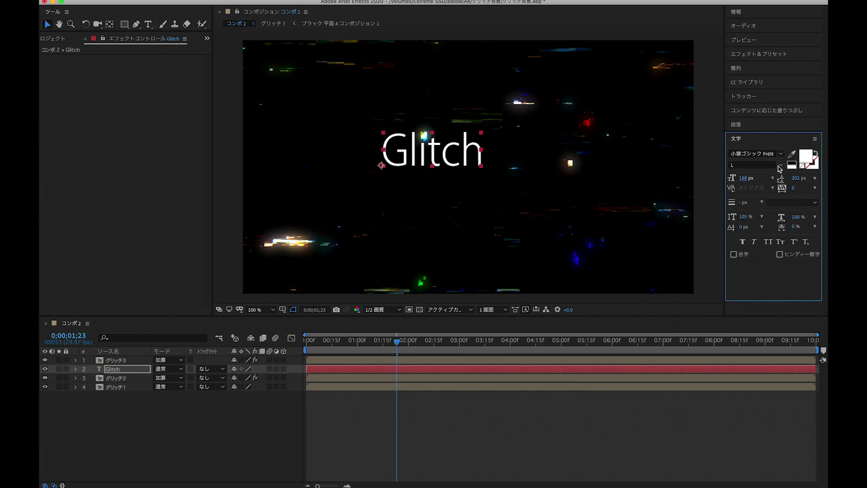
{"action": "left_click", "coordinate": [779, 165]}
{"action": "left_click", "coordinate": [755, 179]}
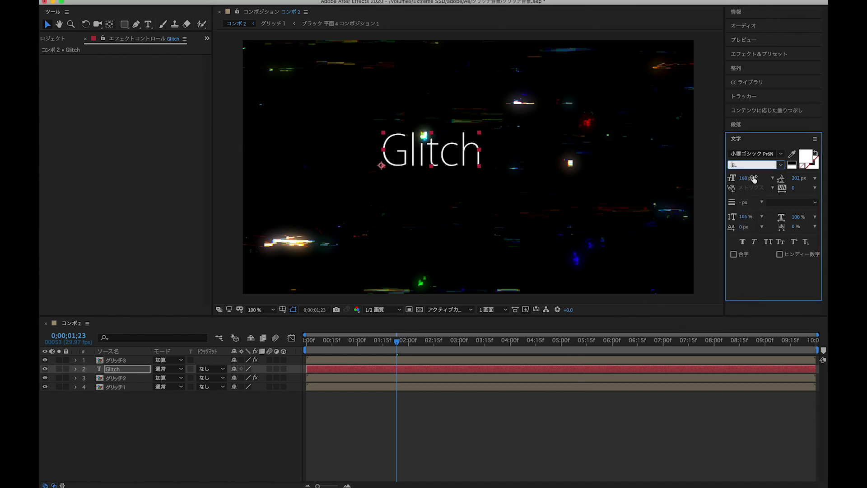
Step: Centre the title horizontally and vertically in the composition and preview the animation
{"action": "left_click", "coordinate": [763, 69]}
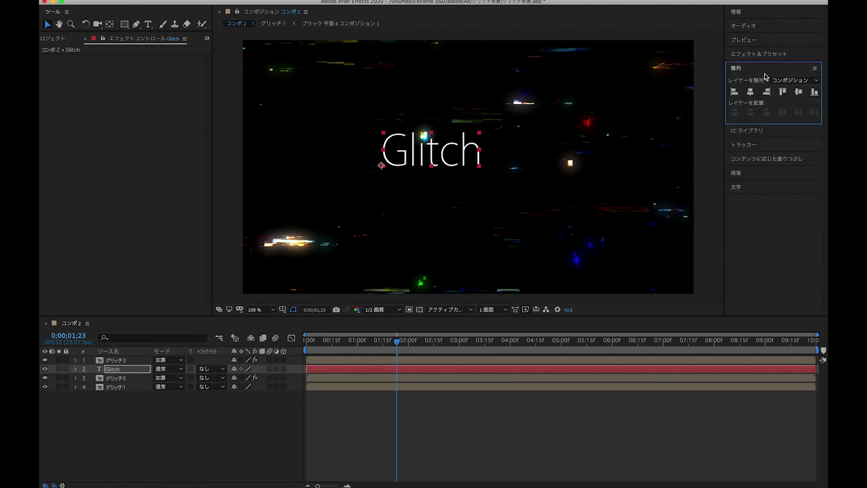
{"action": "left_click", "coordinate": [751, 93]}
{"action": "left_click", "coordinate": [799, 93]}
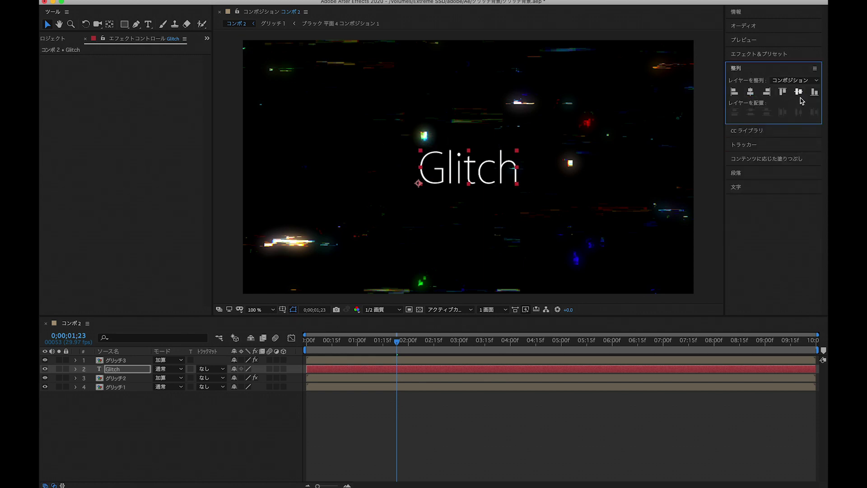
{"action": "left_click", "coordinate": [566, 472]}
{"action": "key", "text": "space"}
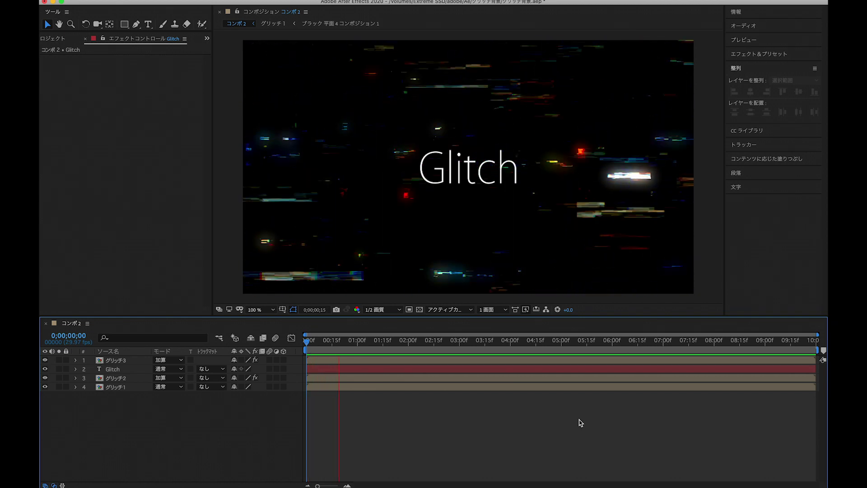